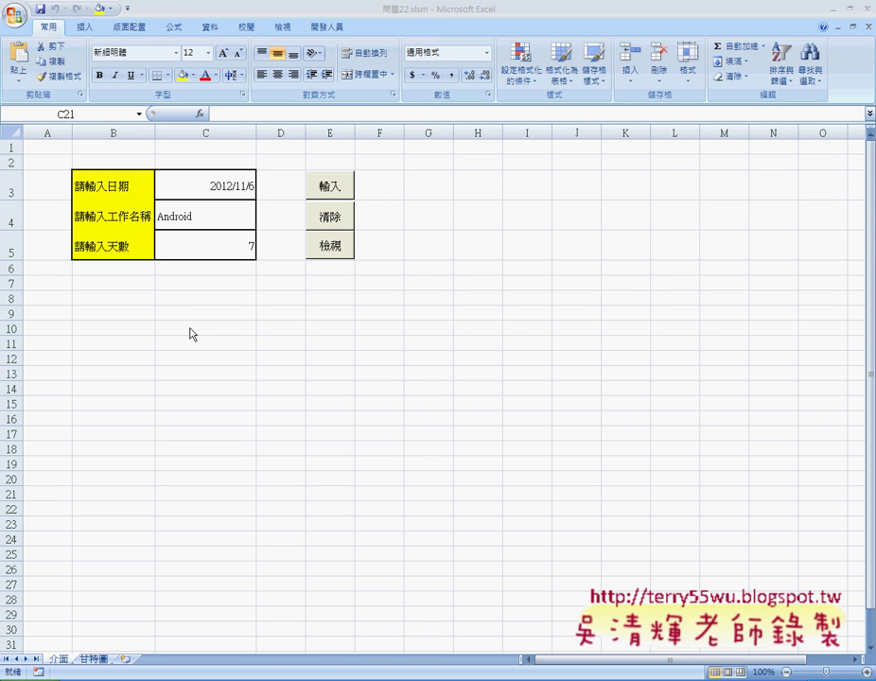
Set the start date in C3 of the 介面 form to 2012/11/1
left_click(223, 189)
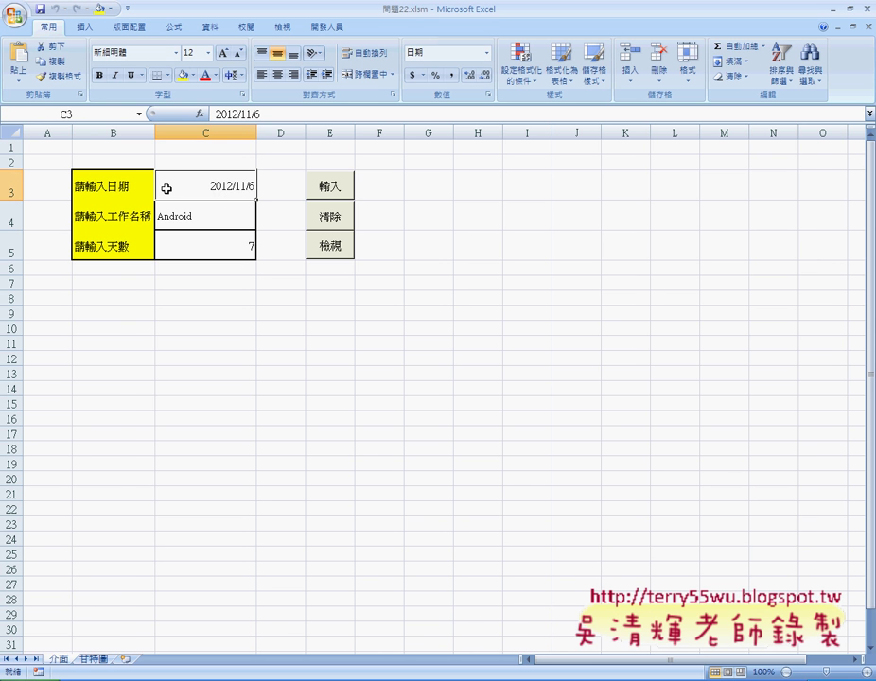
left_click(95, 660)
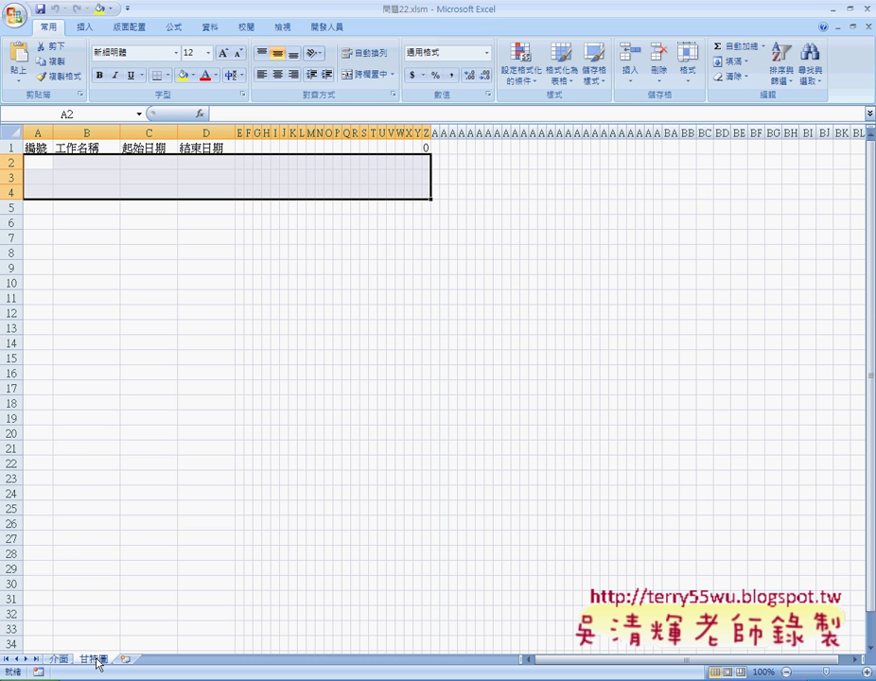
left_click(59, 660)
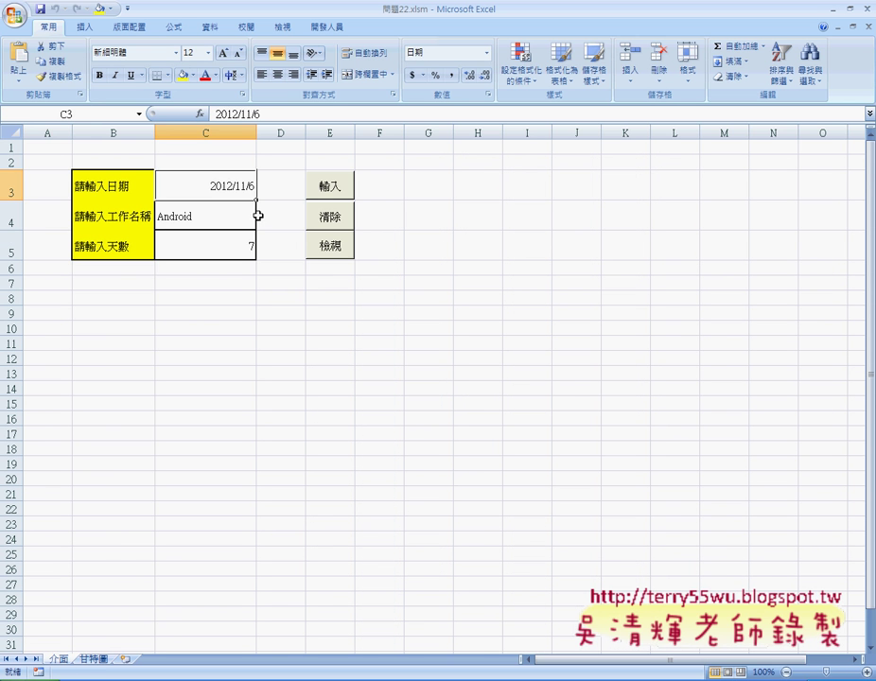
double_click(247, 187)
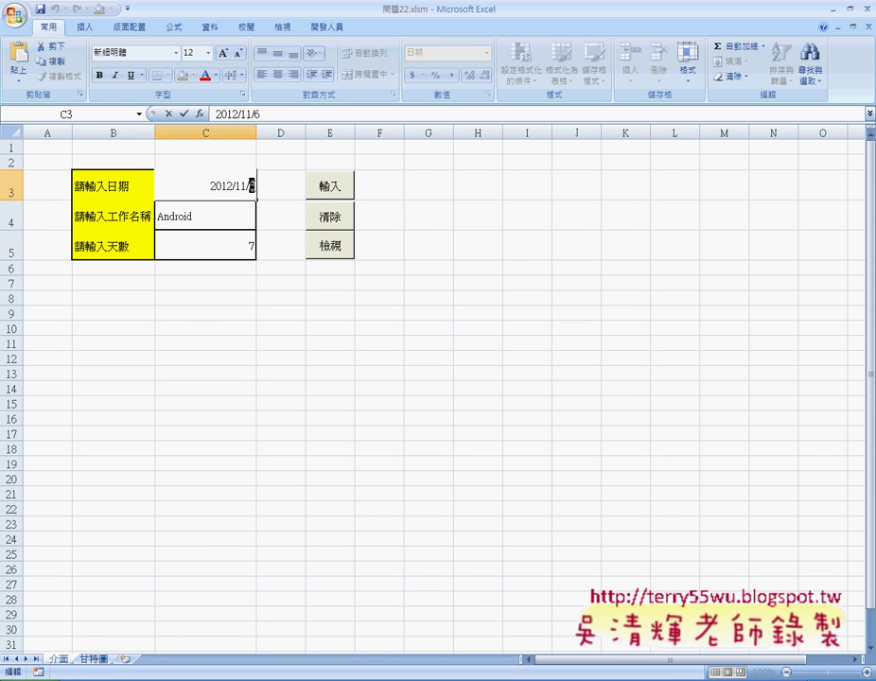
type("1")
left_click(242, 221)
Choose OFFICE as the task name and 5 as the number of days
left_click(262, 224)
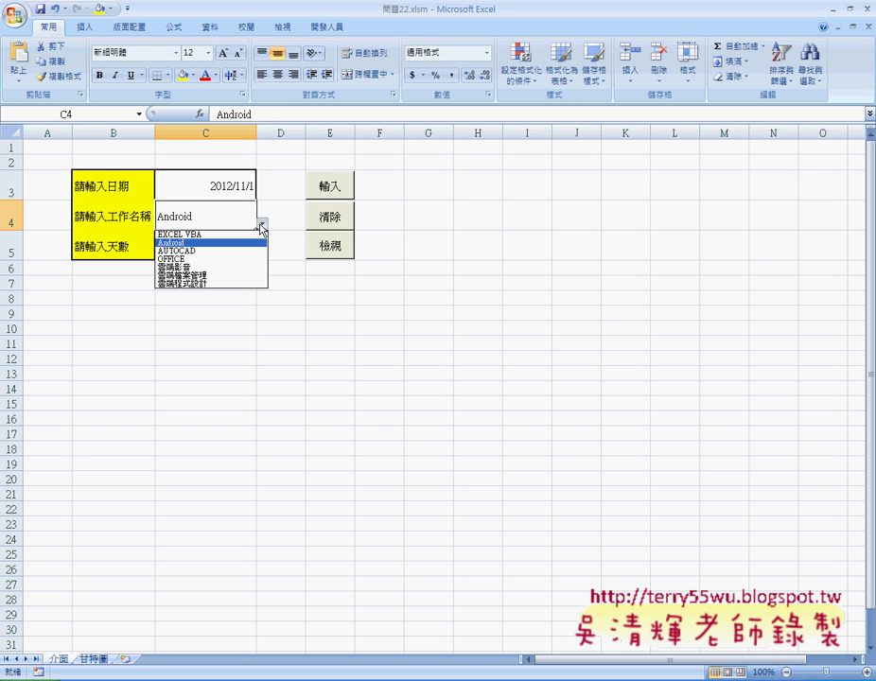
left_click(242, 258)
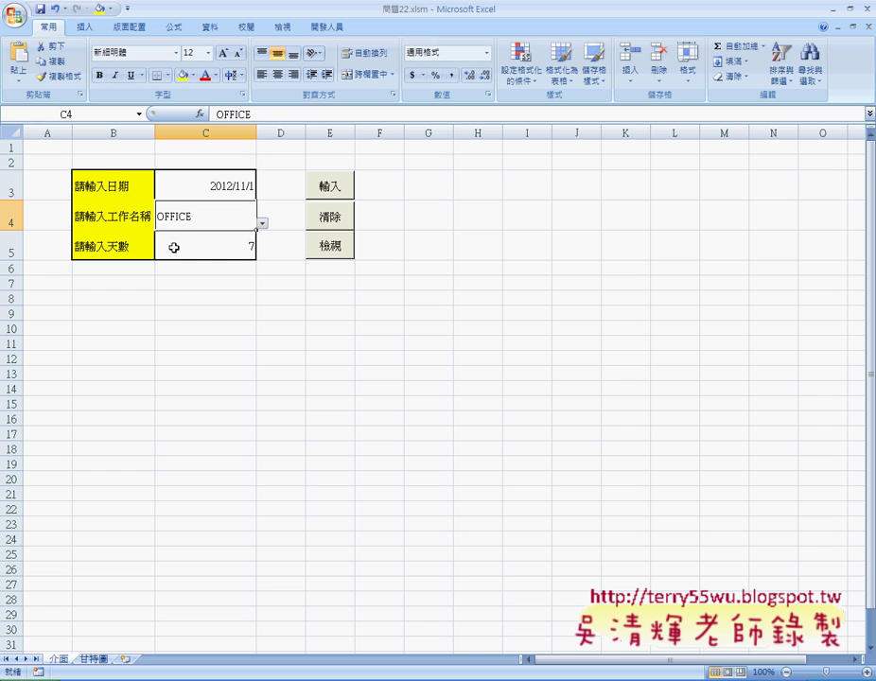
double_click(234, 246)
left_click(264, 255)
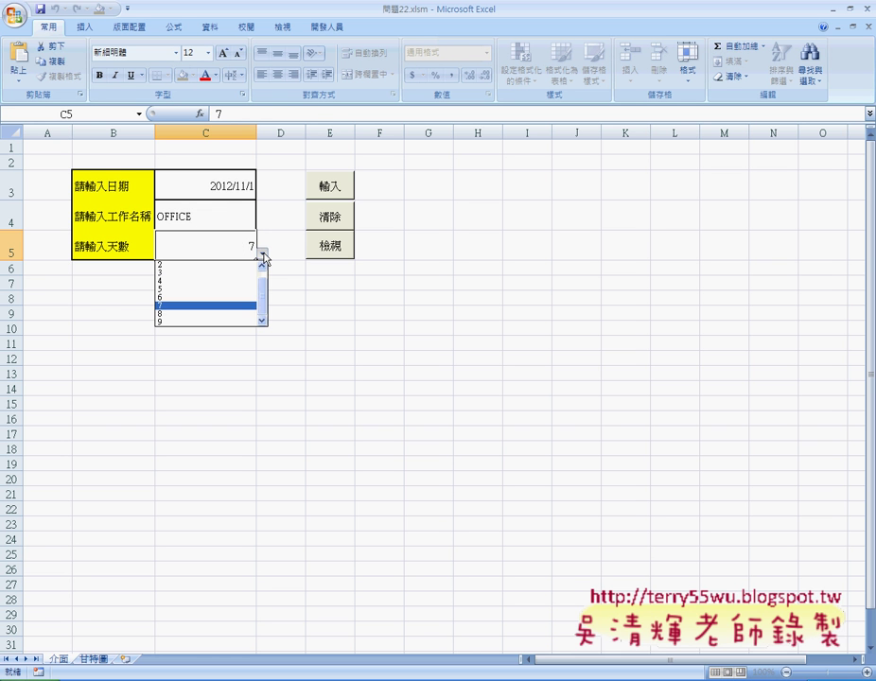
left_click(245, 288)
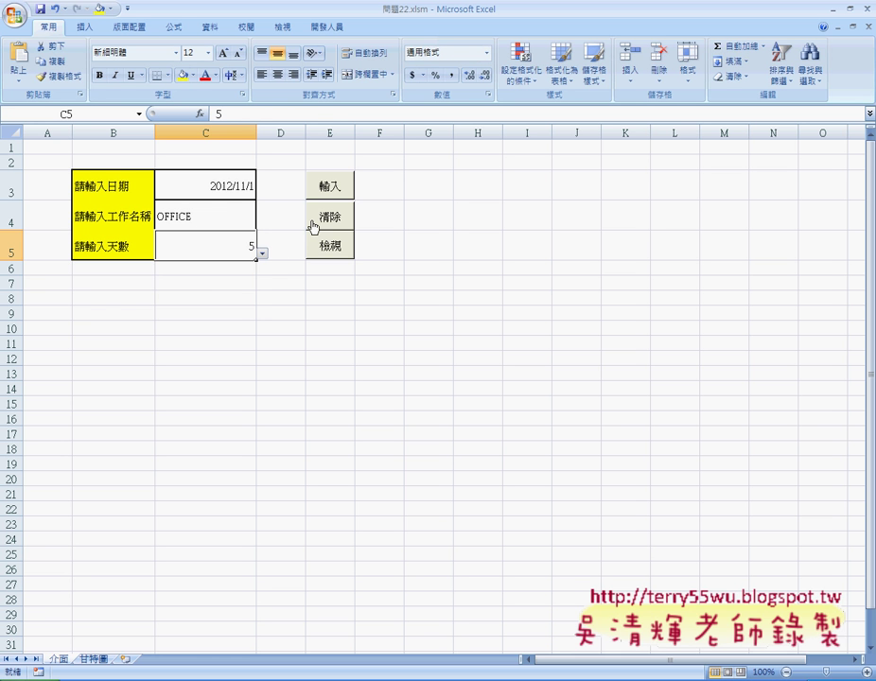
Submit the OFFICE entry and check its magenta bar on 甘特圖 before returning to 介面
left_click(331, 187)
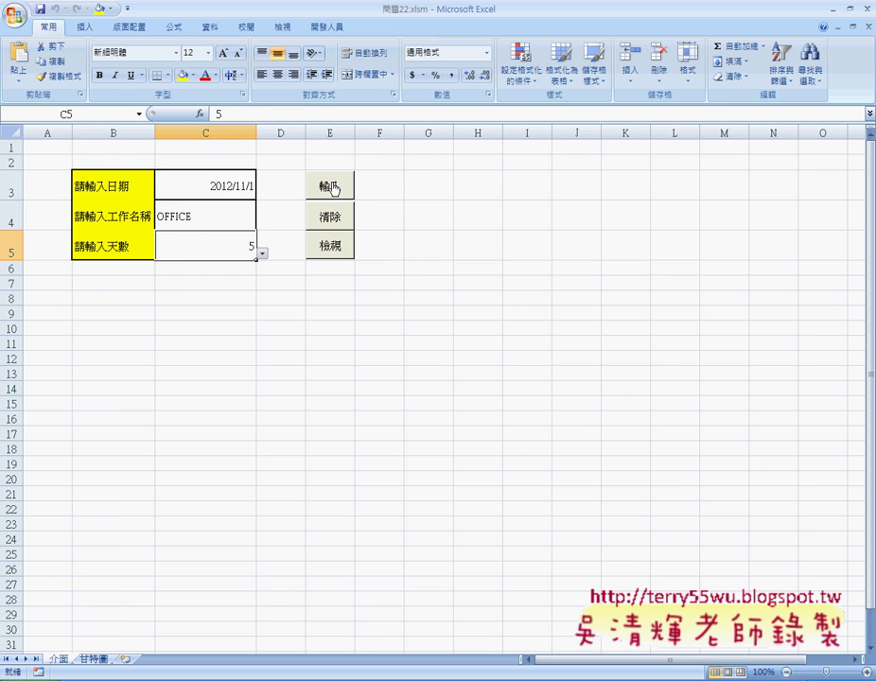
left_click(236, 188)
left_click(333, 247)
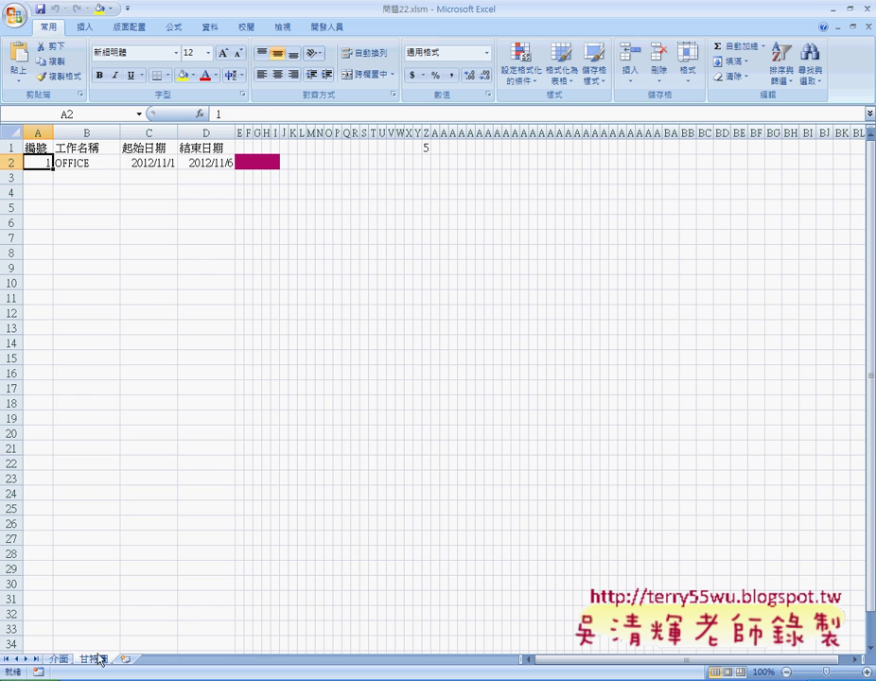
left_click(57, 658)
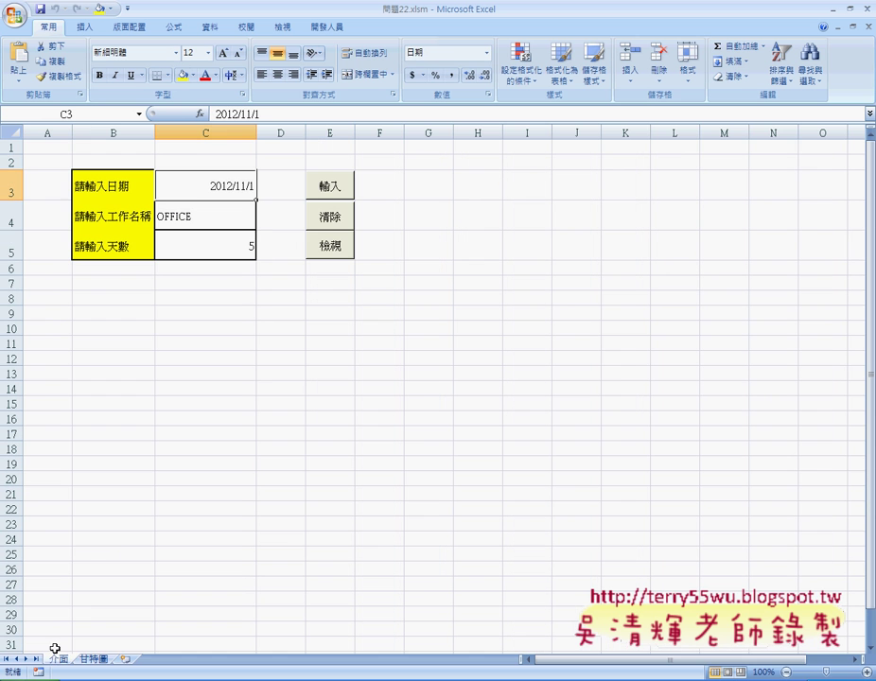
Add EXCEL VBA starting 2012/11/7 and view its new bar on the Gantt sheet
double_click(245, 185)
left_click_drag(251, 183, 258, 189)
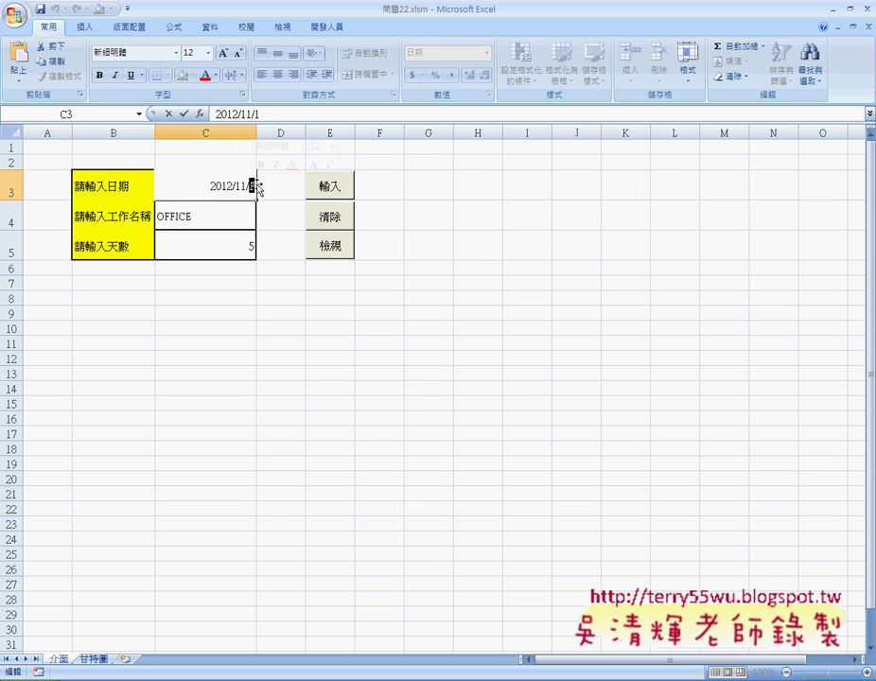
type("7")
left_click(252, 221)
left_click(261, 224)
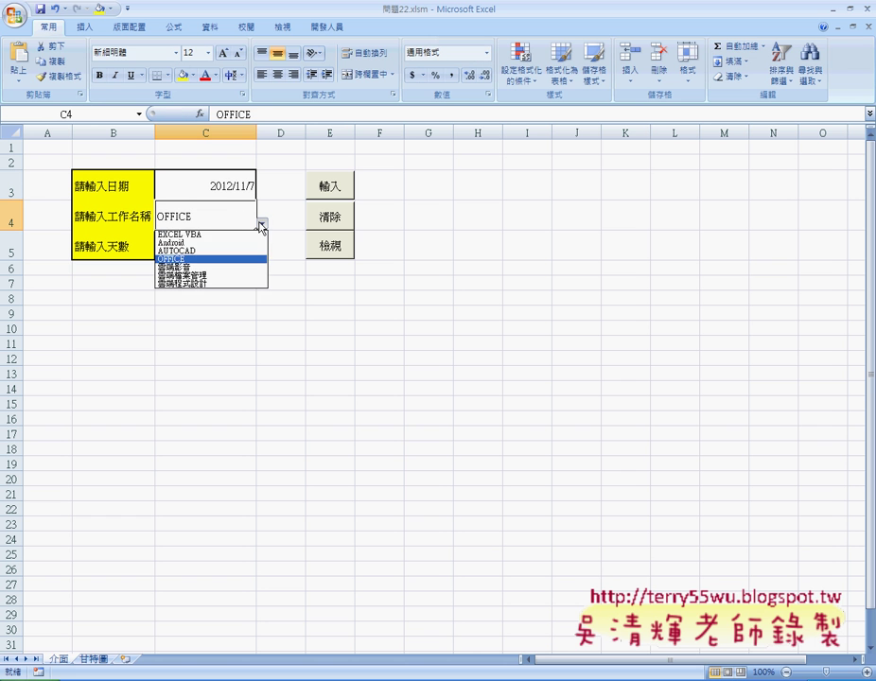
left_click(245, 235)
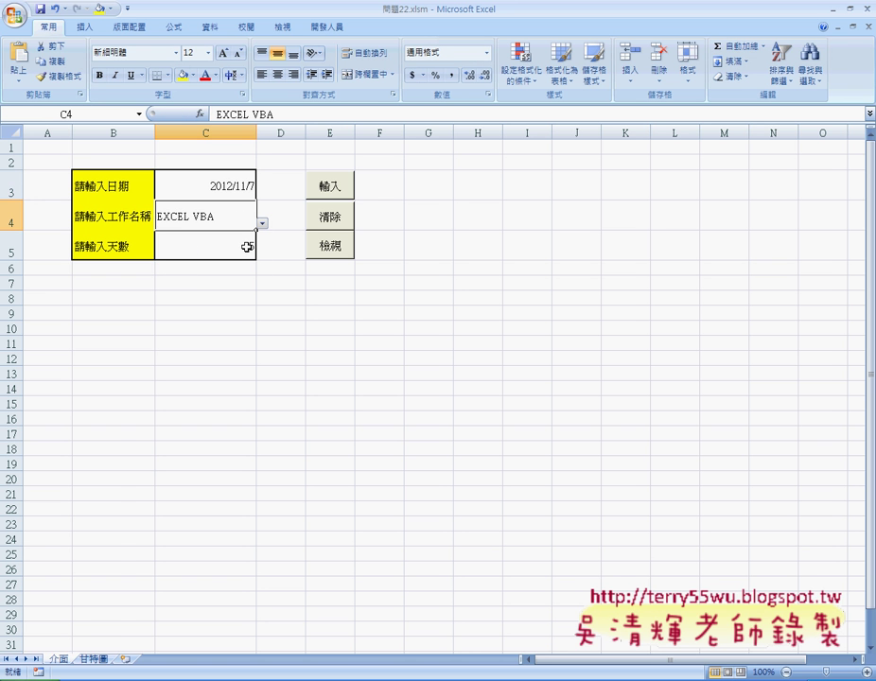
left_click(340, 185)
left_click(338, 239)
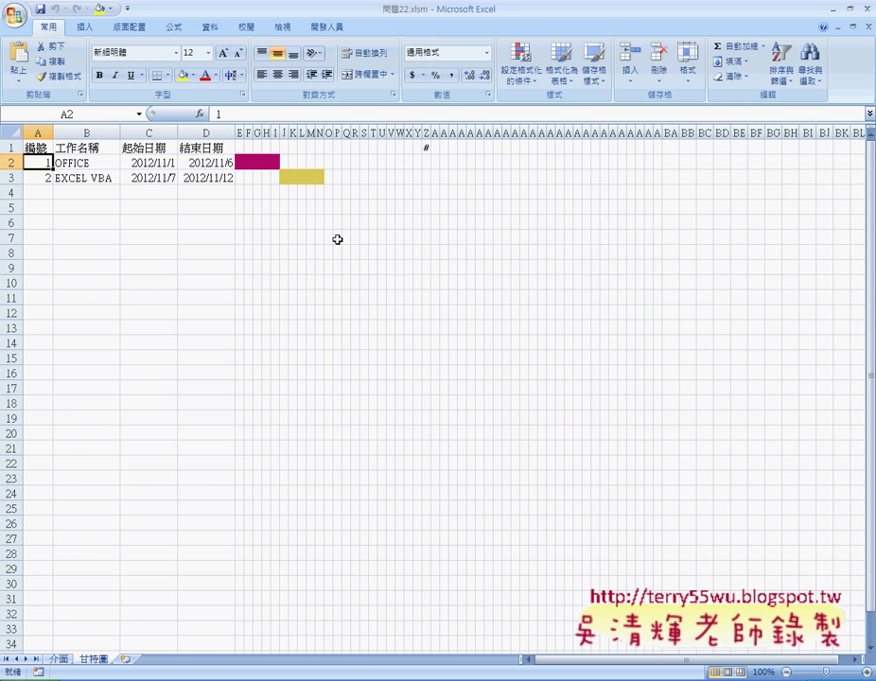
Add AUTOCAD starting 2012/11/13 and view the three consecutive bars on 甘特圖
left_click(61, 659)
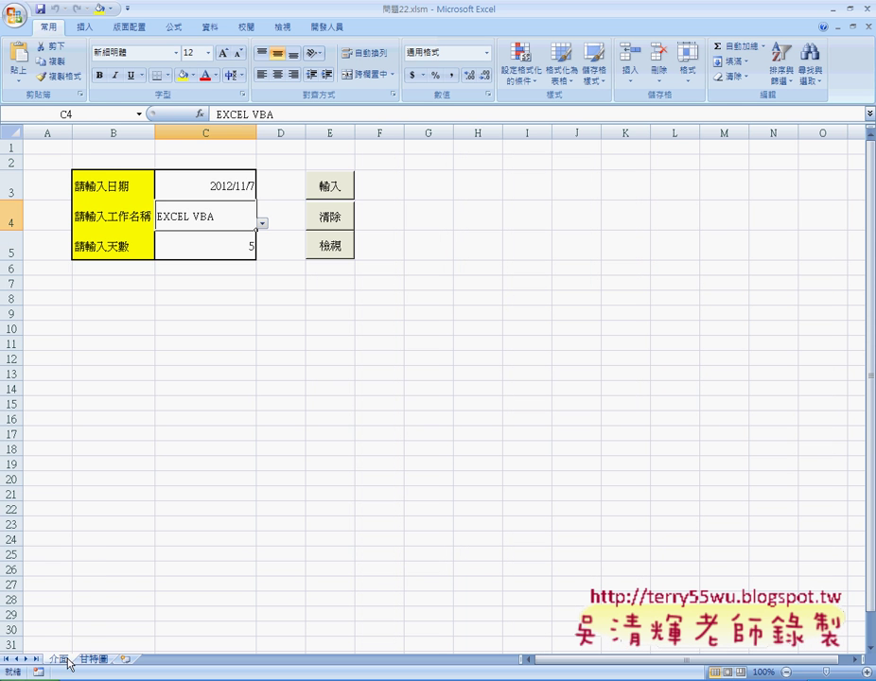
double_click(244, 186)
left_click_drag(250, 186, 262, 182)
type("13")
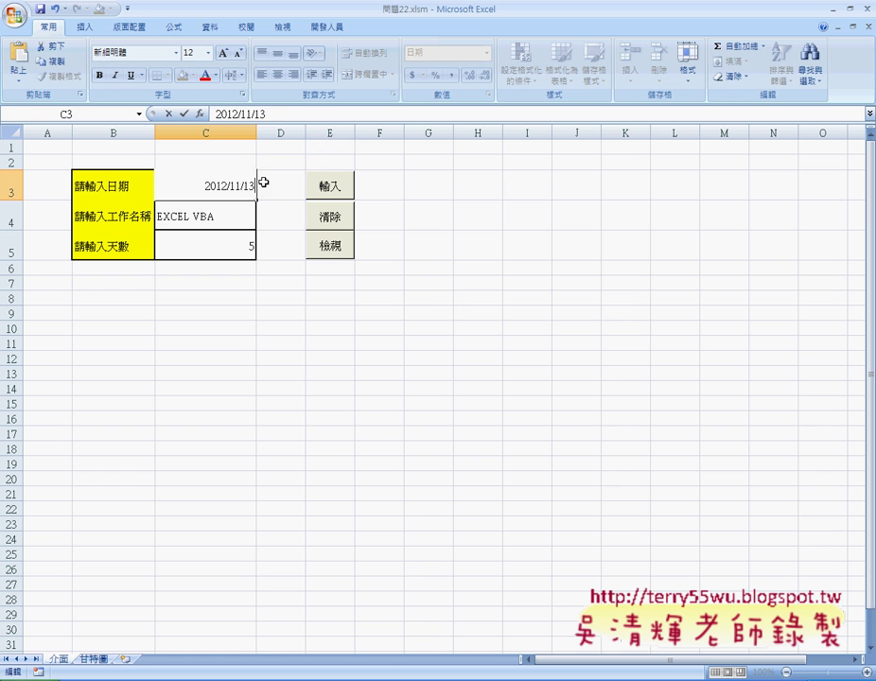
left_click(242, 211)
left_click(261, 223)
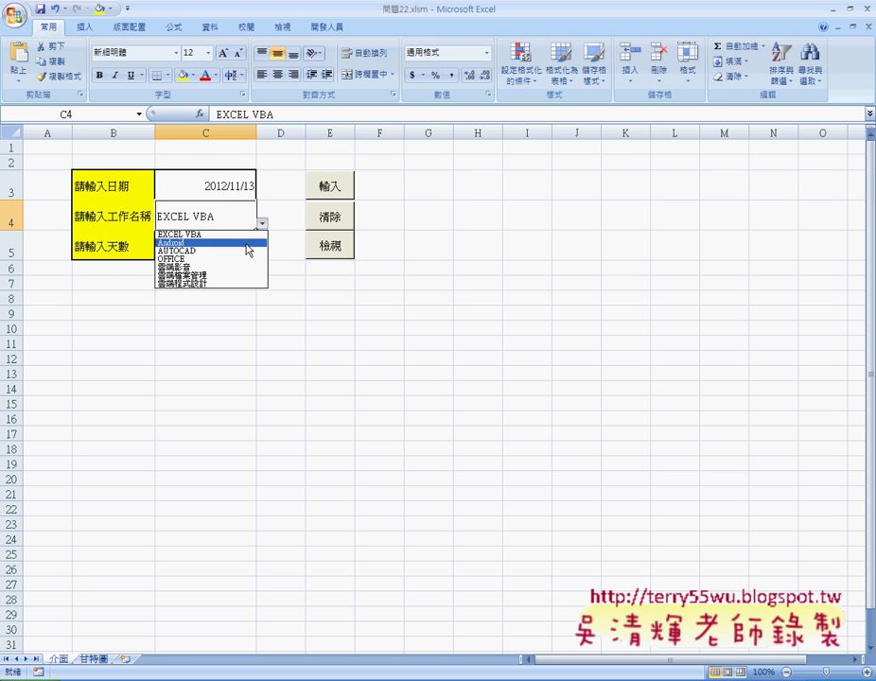
left_click(244, 250)
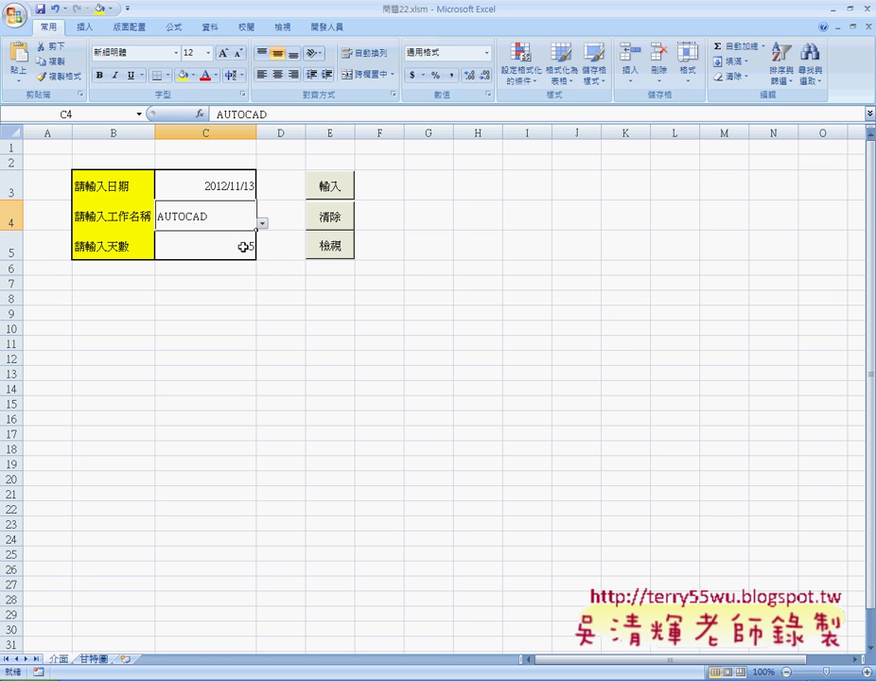
left_click(329, 188)
left_click(340, 248)
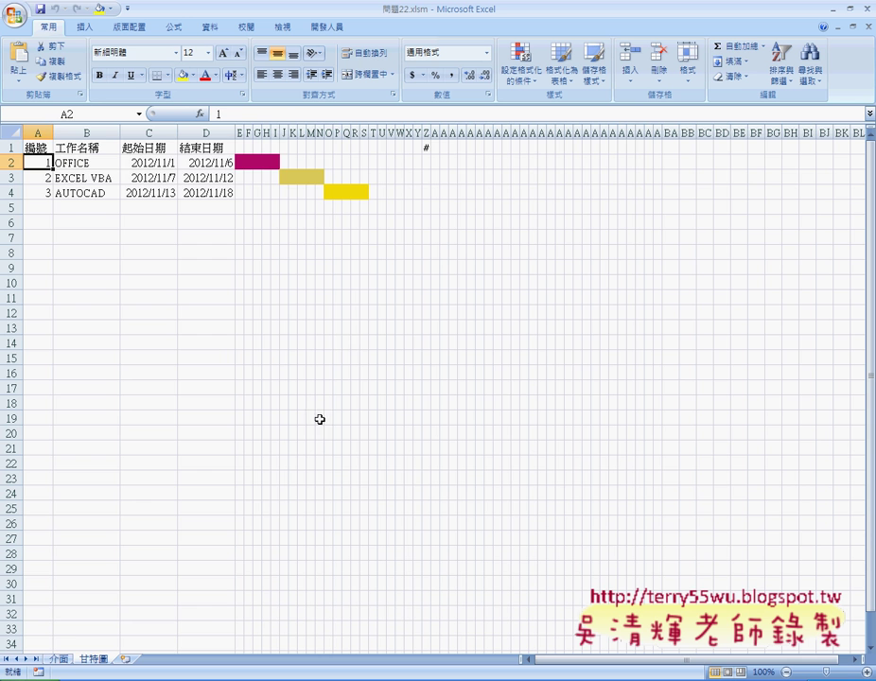
Review the Gantt chart again, then come back to the 介面 form
left_click(59, 659)
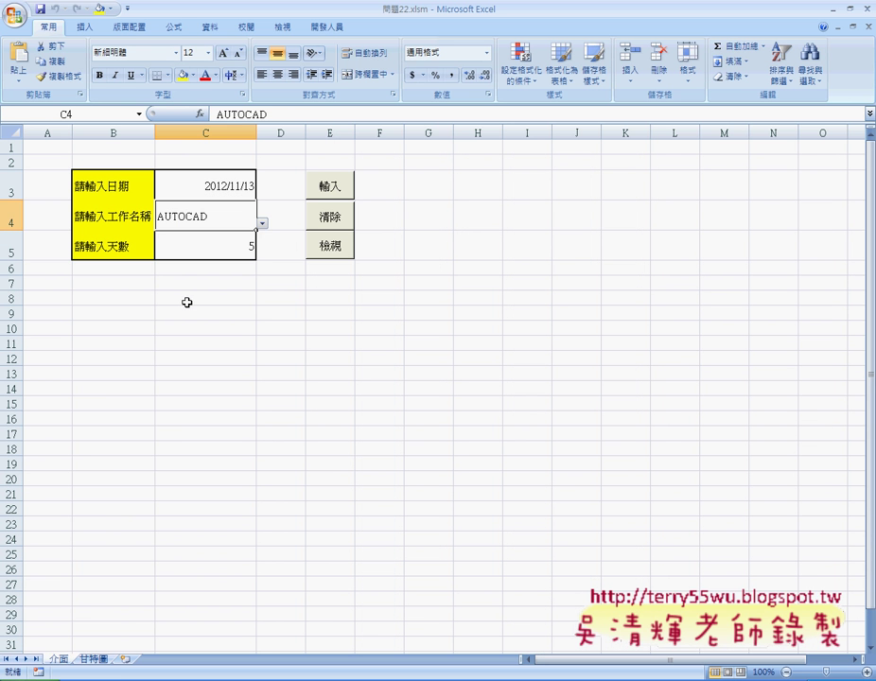
left_click(237, 298)
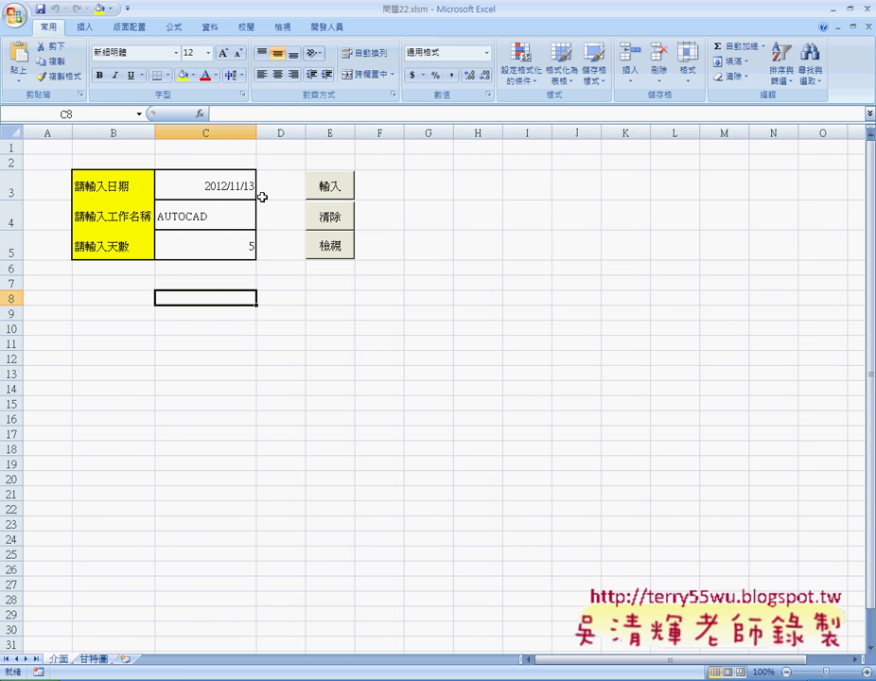
left_click(345, 247)
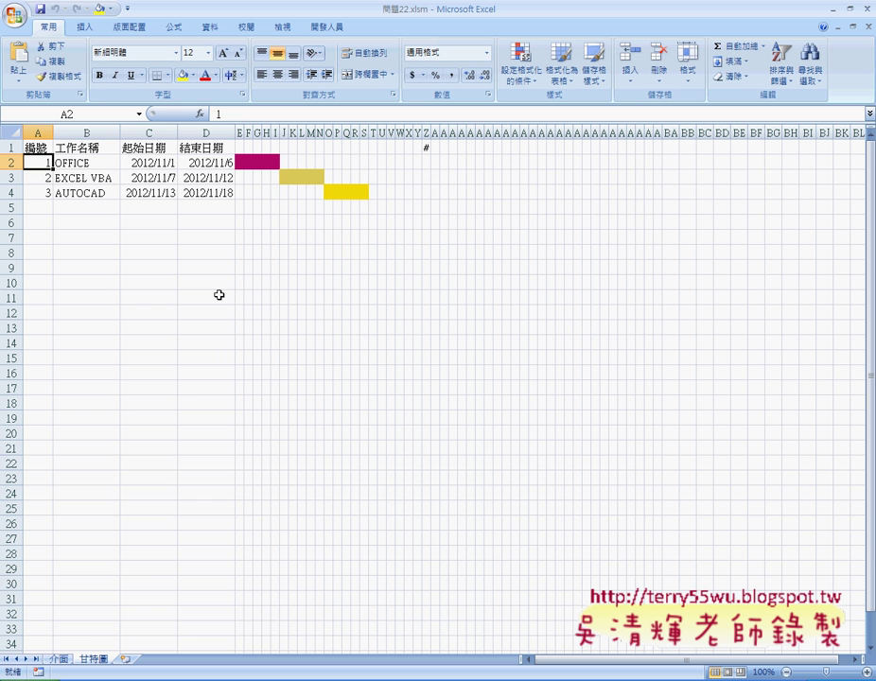
left_click(60, 658)
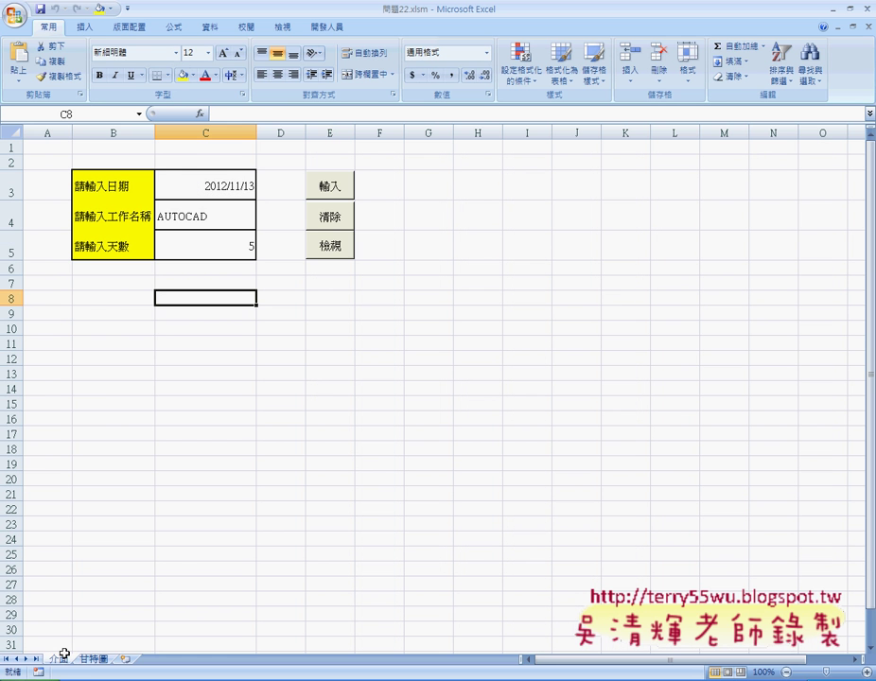
Change C3's start date to 2012/11/20, checking AUTOCAD's end date in D4 on 甘特圖
double_click(253, 185)
key("BackSpace")
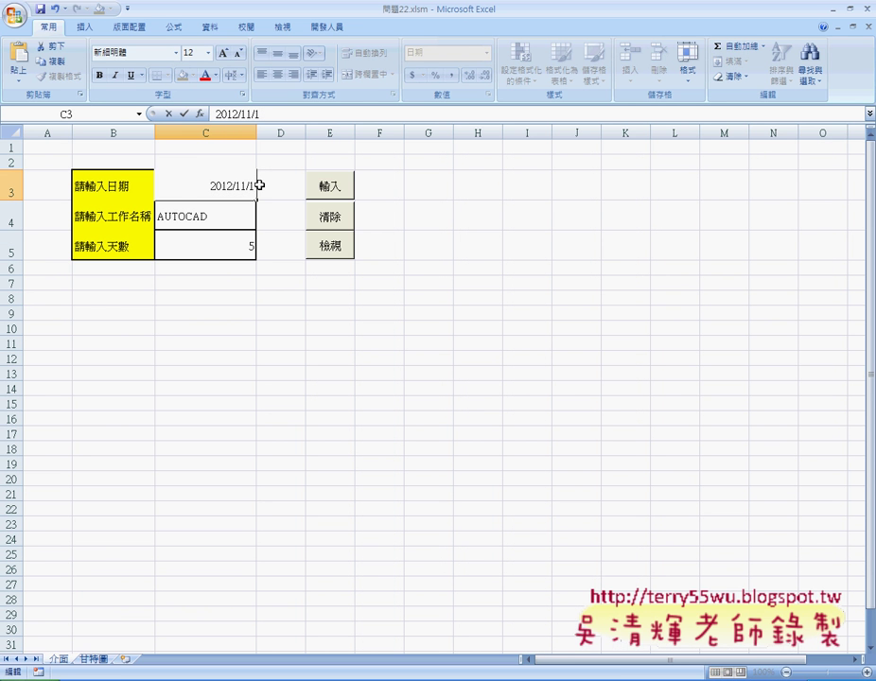
key("BackSpace")
type("20")
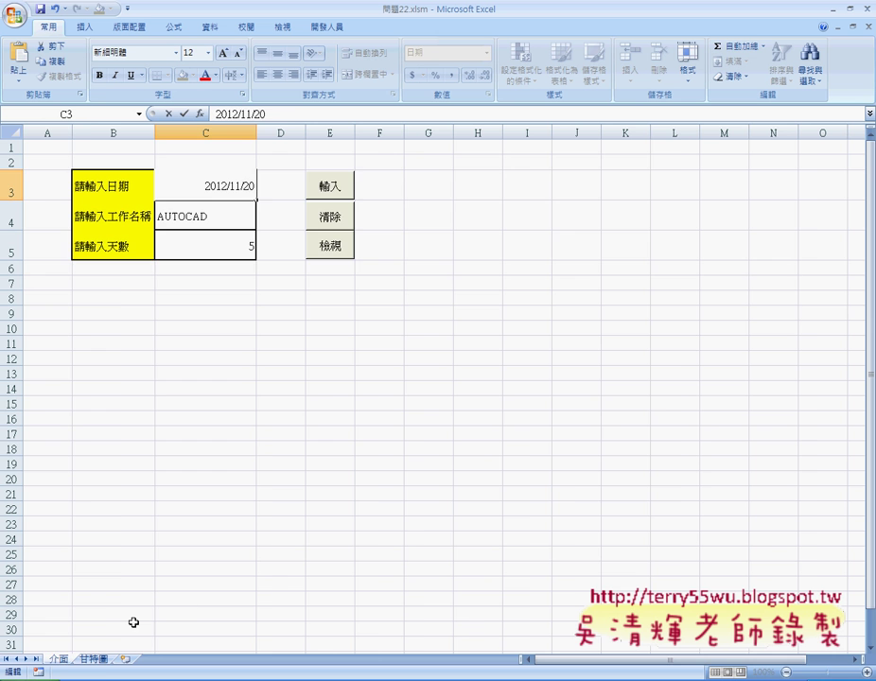
left_click(93, 658)
left_click(216, 193)
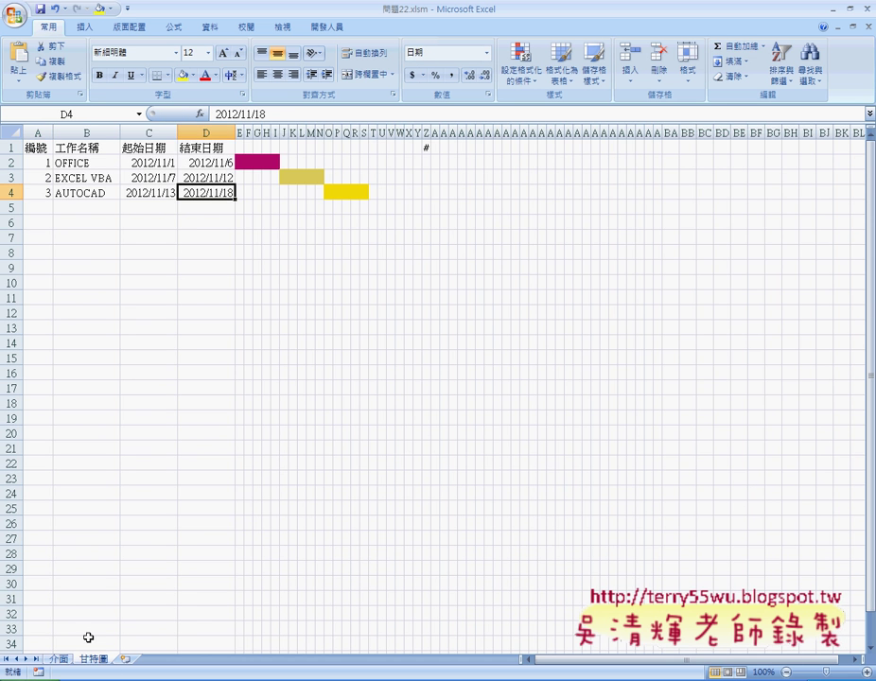
left_click(59, 658)
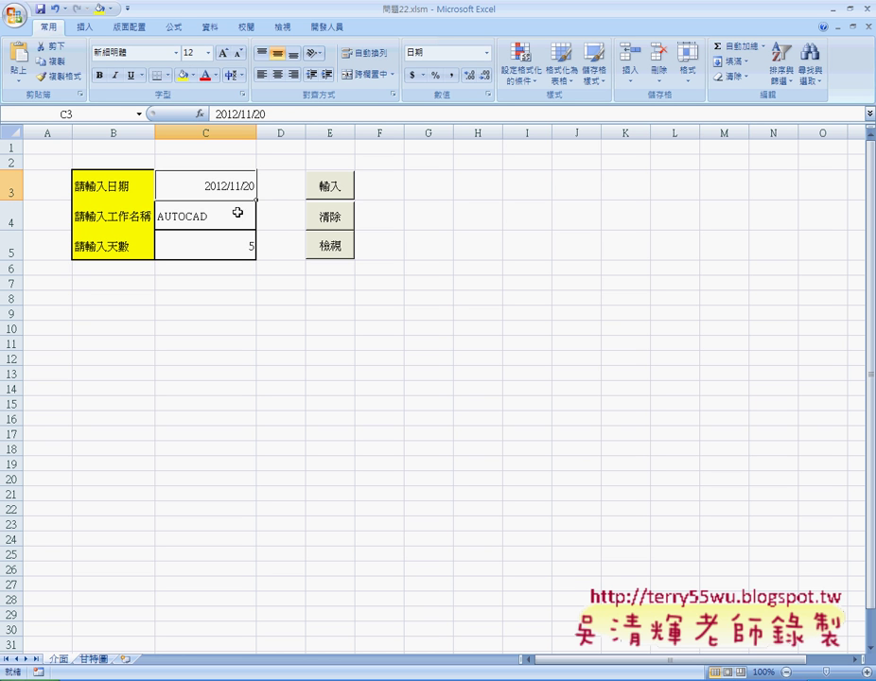
Pick 雲端影音 in C4, submit it, and inspect the four task rows on 甘特圖
left_click(238, 225)
left_click(261, 224)
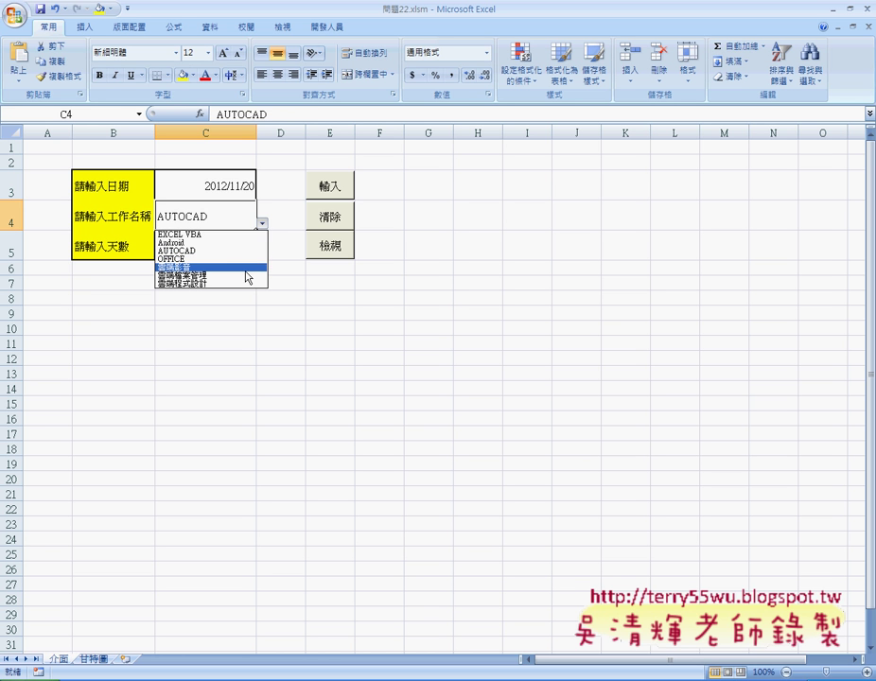
left_click(246, 269)
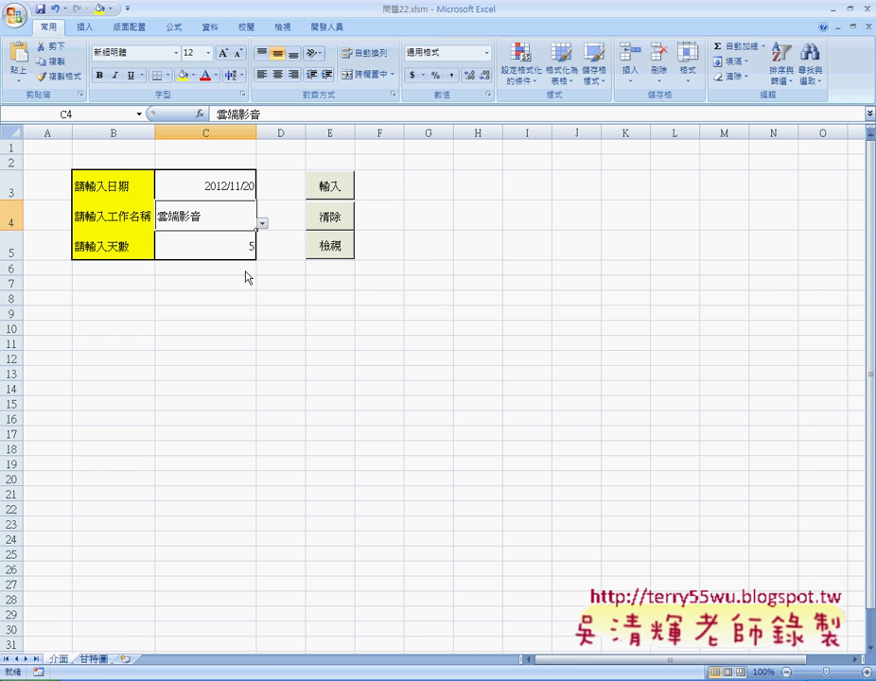
left_click(322, 187)
left_click(93, 658)
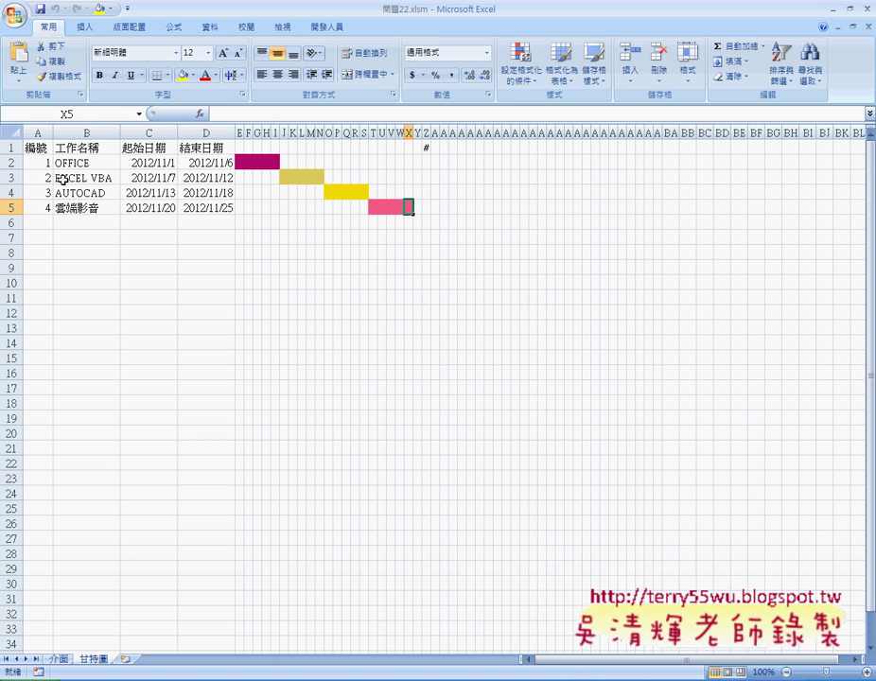
left_click_drag(14, 163, 13, 207)
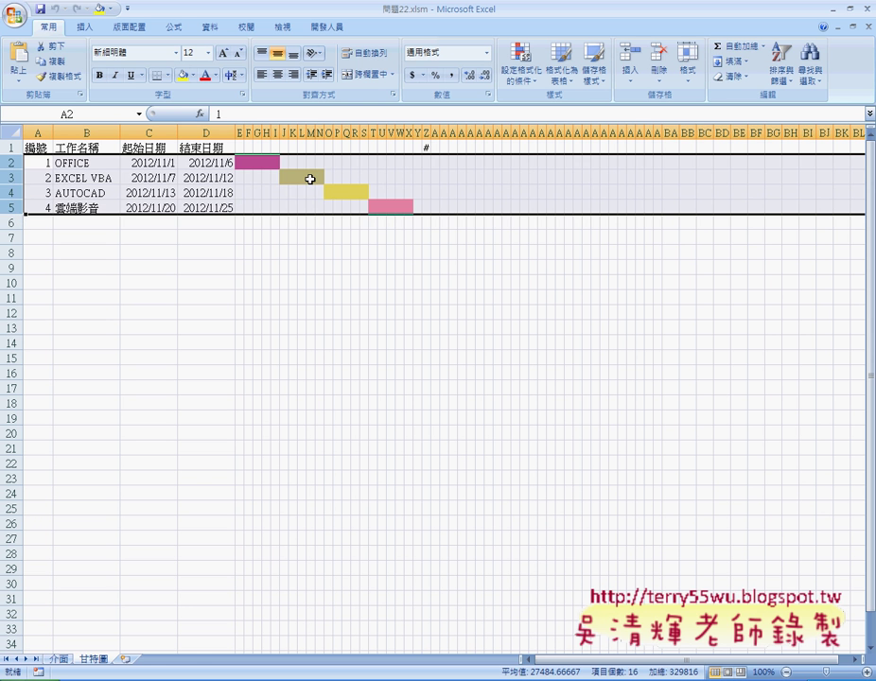
left_click(91, 164)
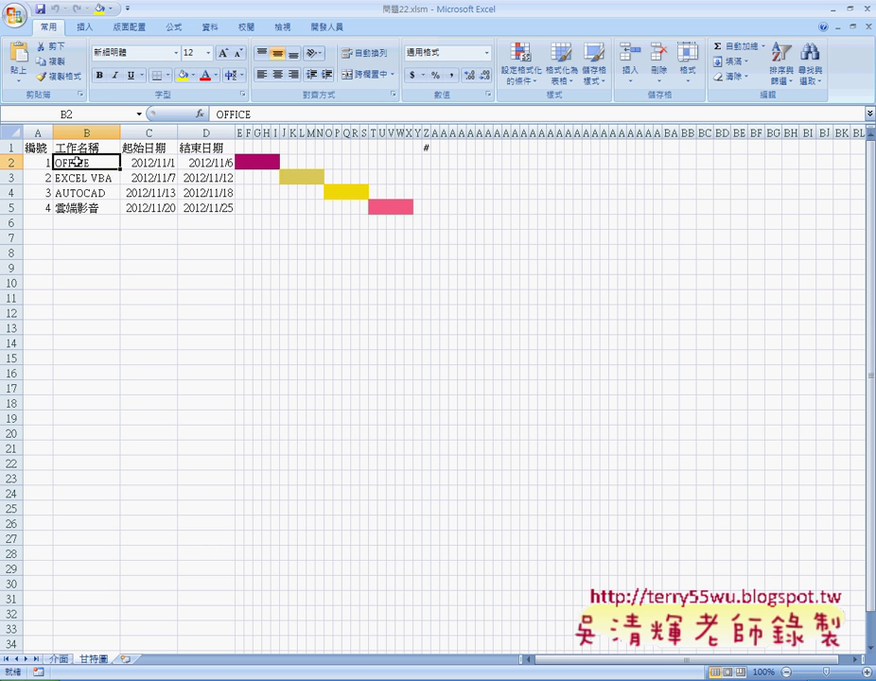
left_click(147, 164)
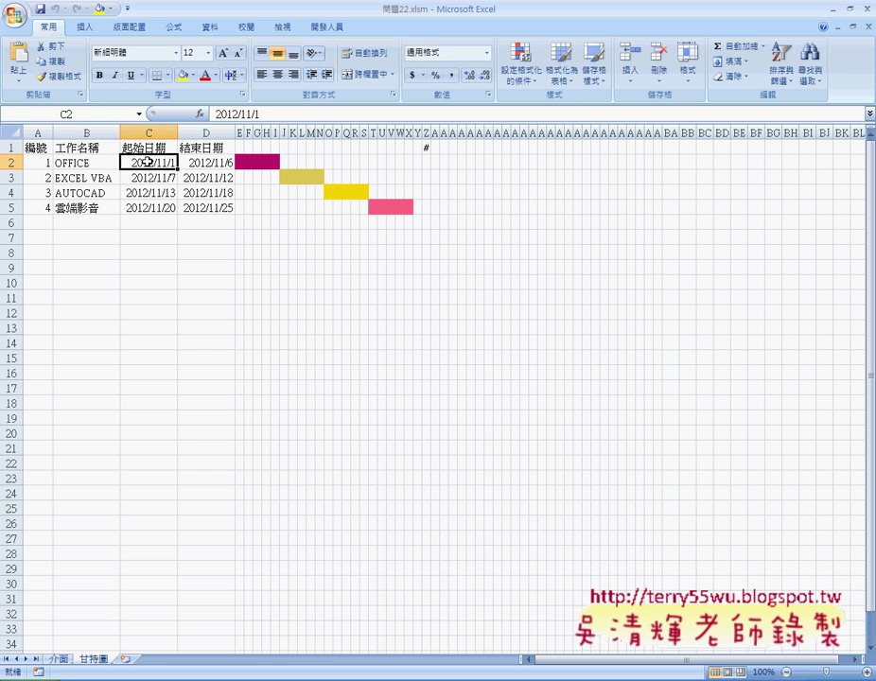
left_click(194, 163)
left_click(249, 161)
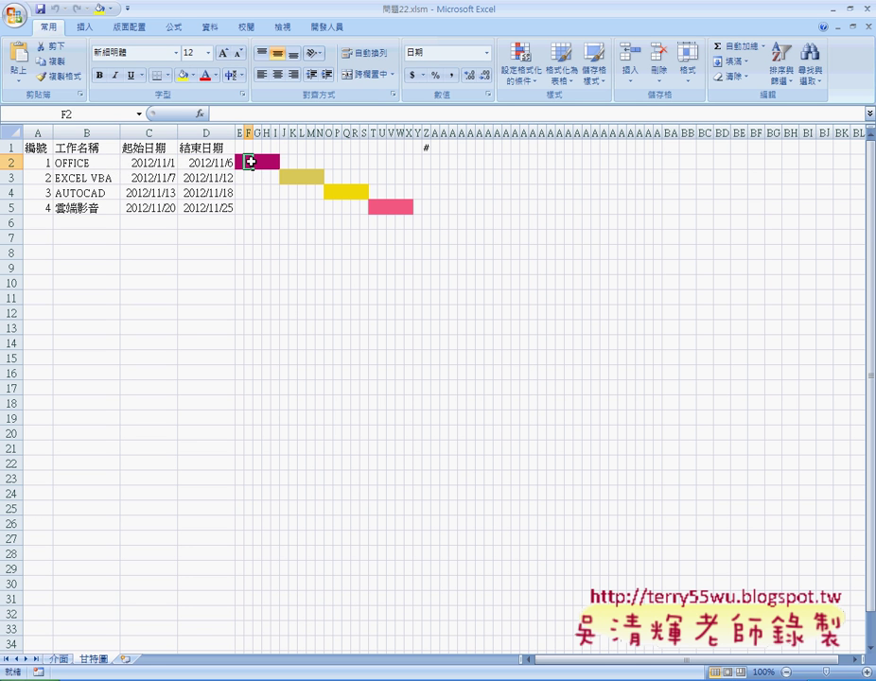
left_click_drag(240, 162, 275, 161)
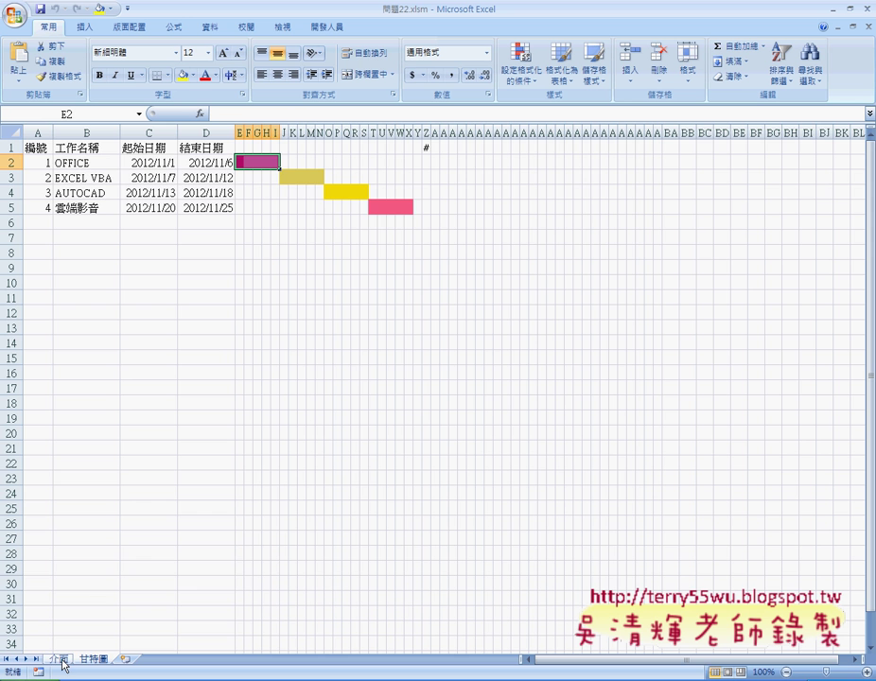
Review the chart, clear it from 介面, and confirm 甘特圖 has no tasks left
left_click(63, 665)
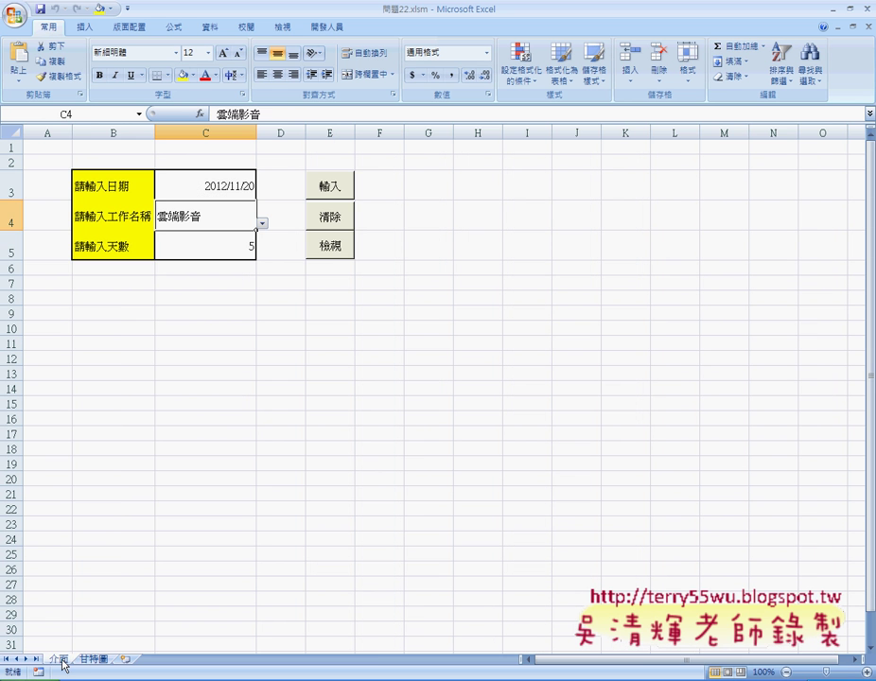
left_click(327, 253)
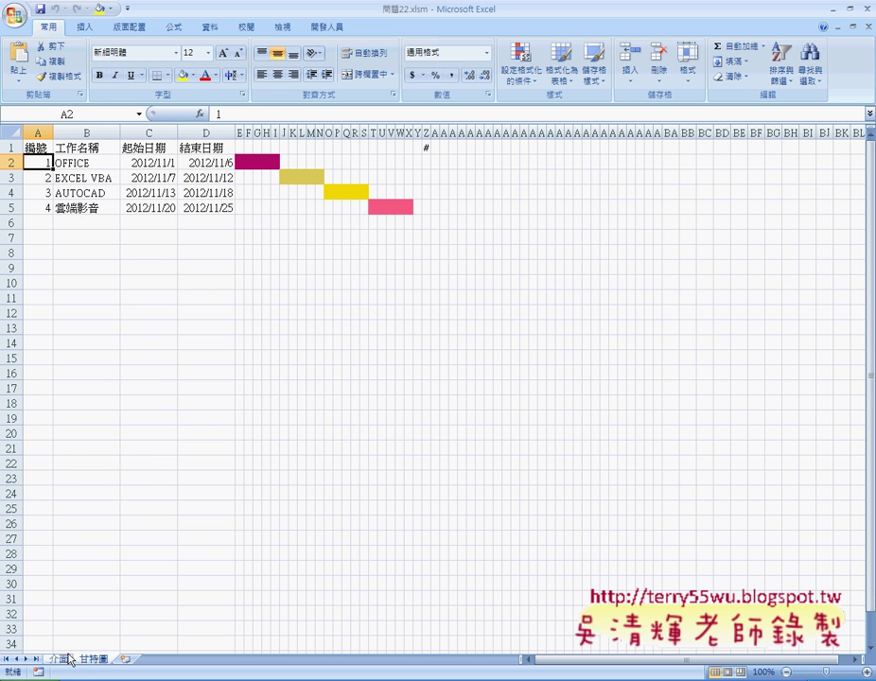
left_click(59, 659)
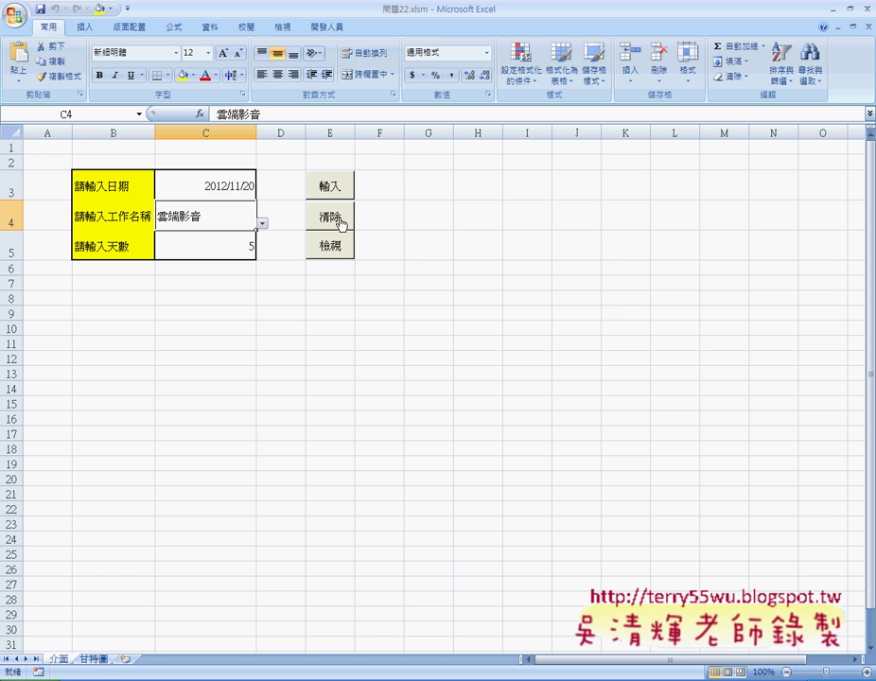
left_click(94, 660)
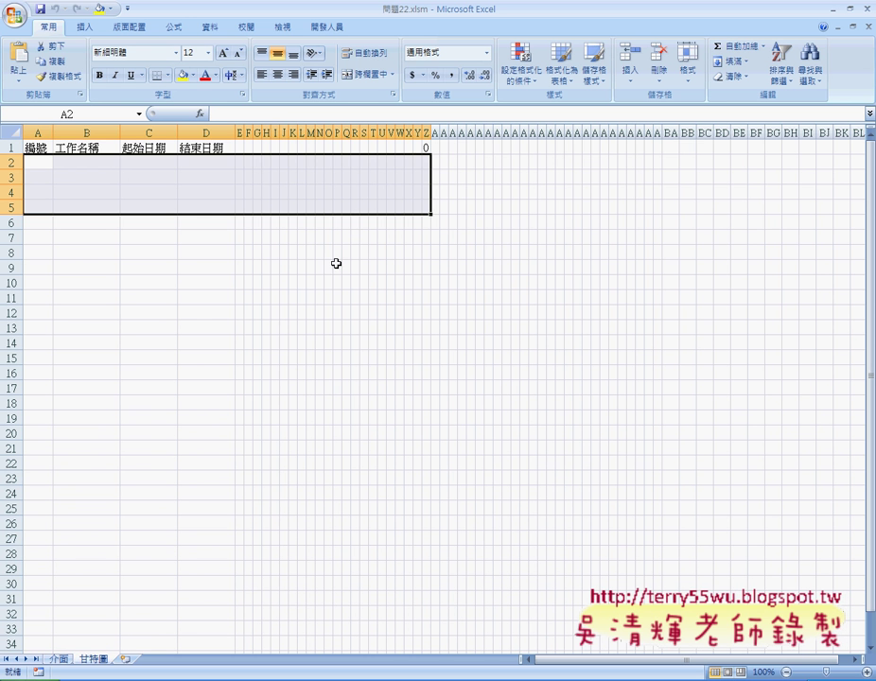
left_click(58, 659)
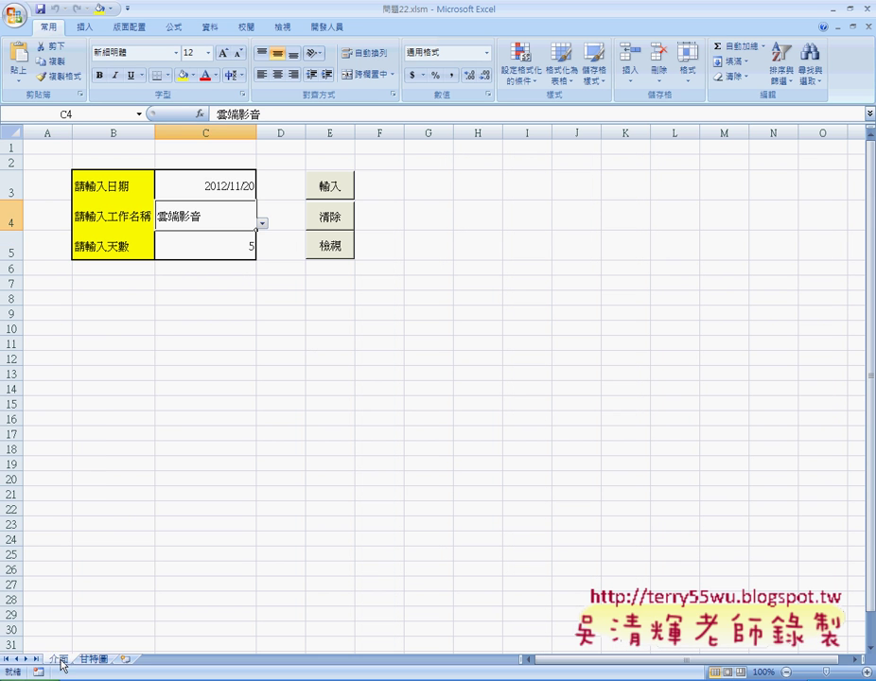
left_click(281, 476)
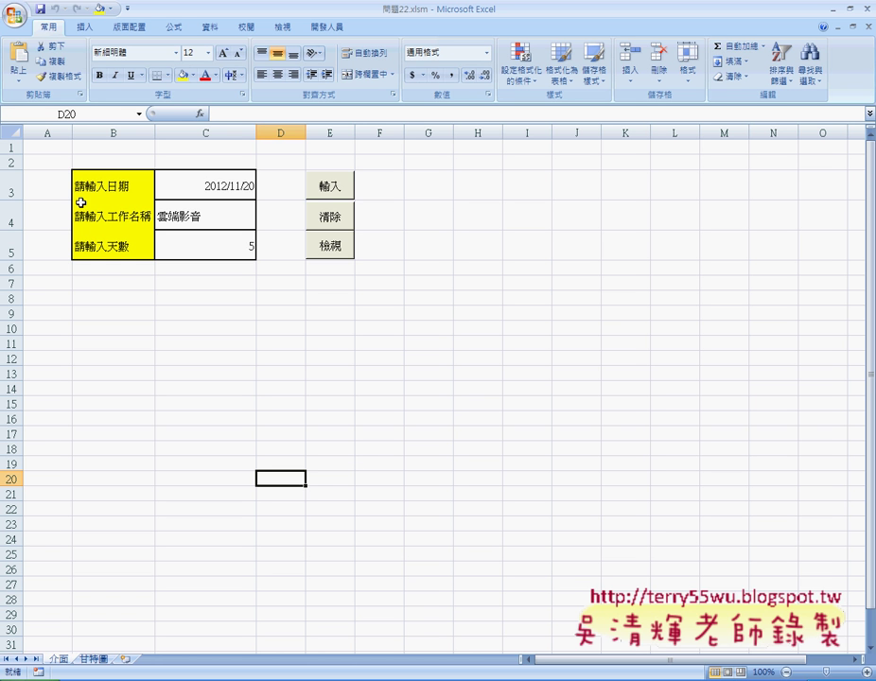
left_click_drag(137, 191, 96, 256)
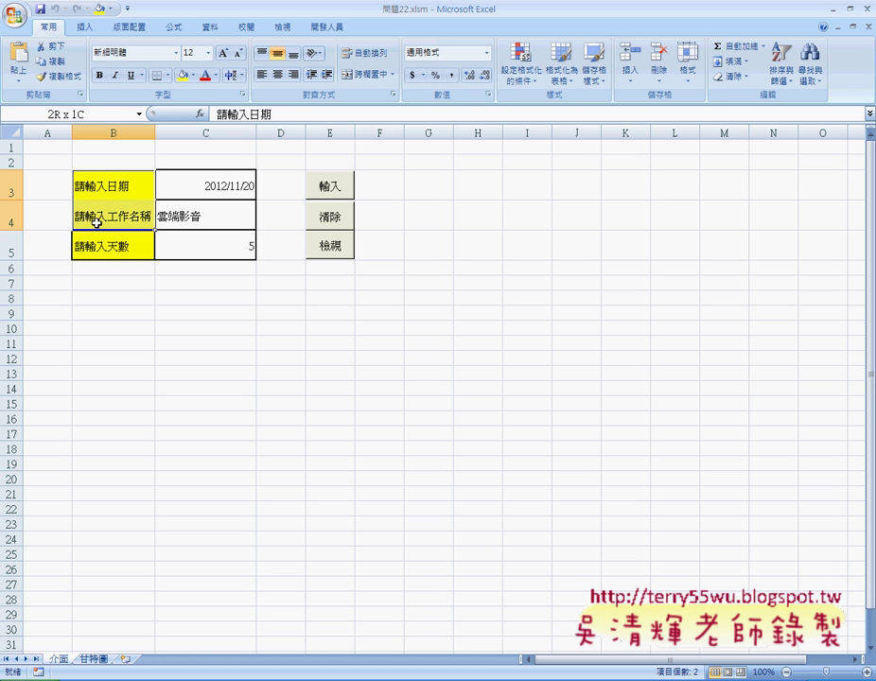
left_click(120, 187)
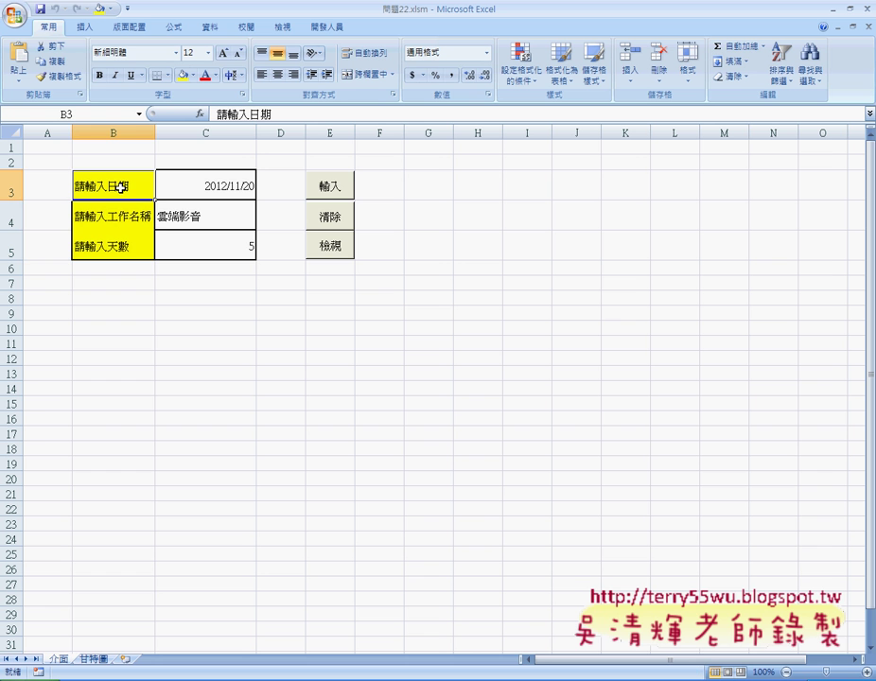
left_click(189, 175)
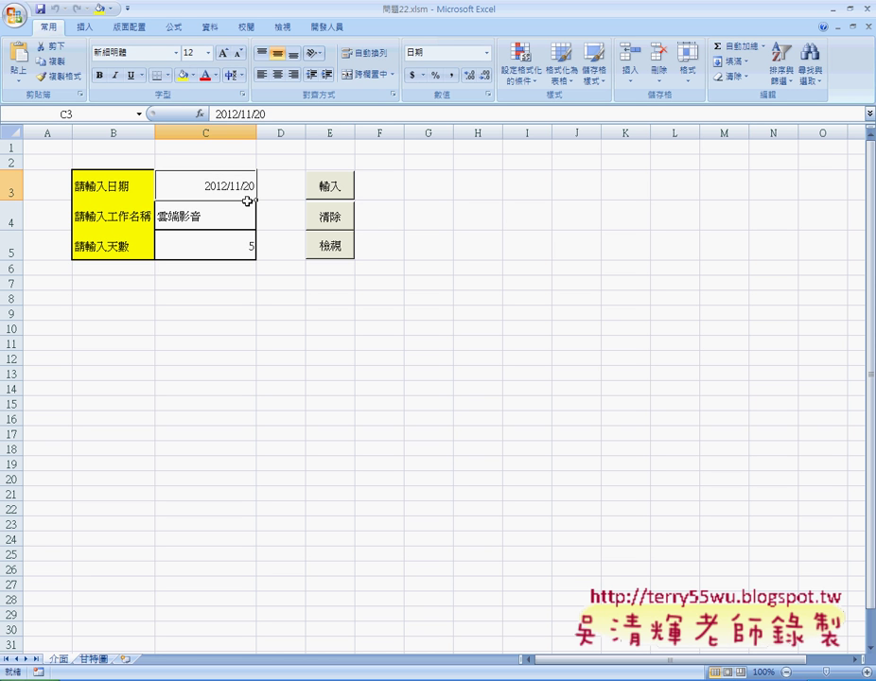
left_click(229, 219)
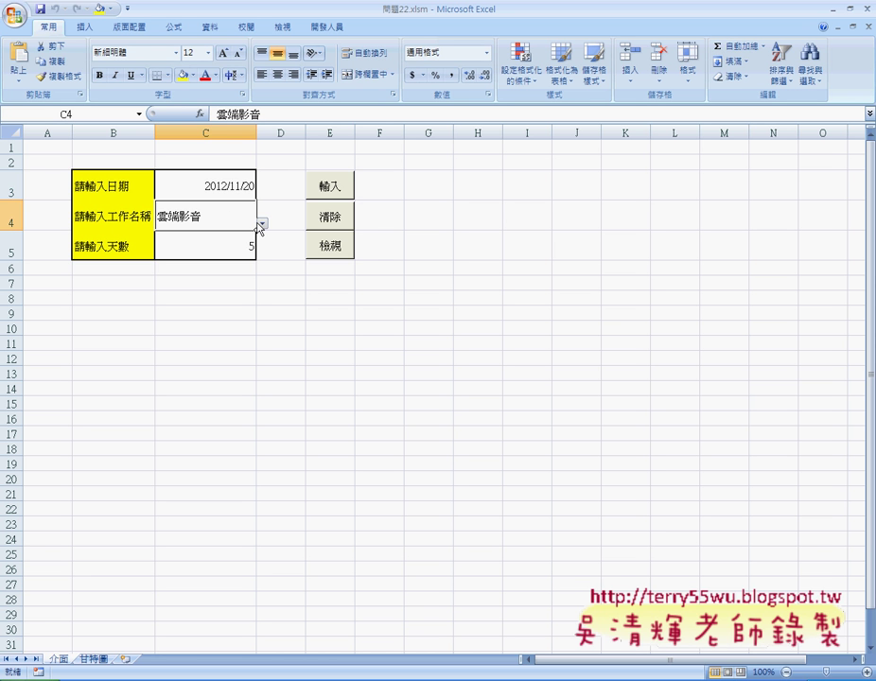
left_click(261, 224)
left_click(223, 220)
left_click(210, 29)
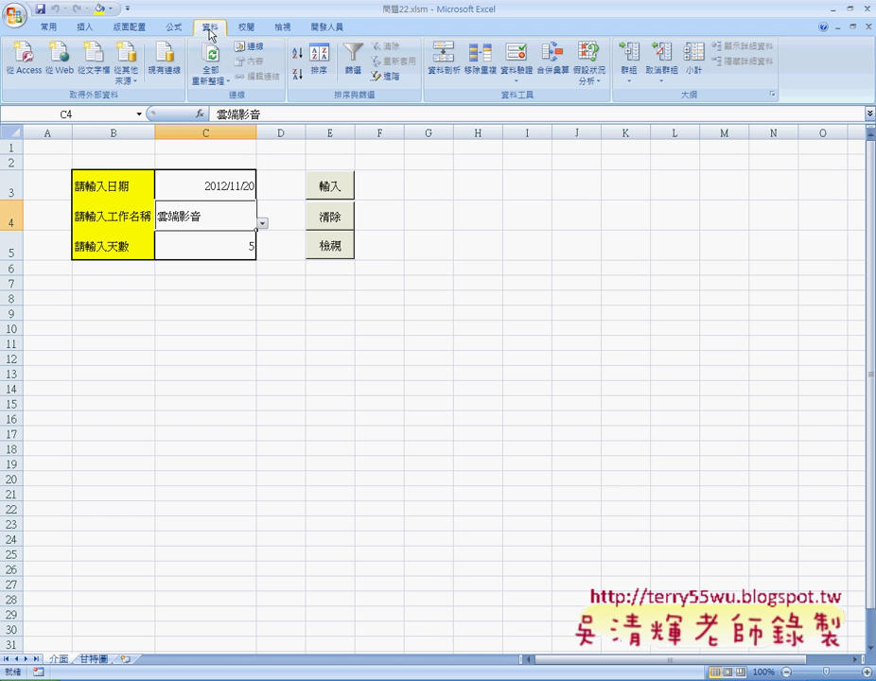
left_click(514, 71)
left_click_drag(484, 326, 485, 246)
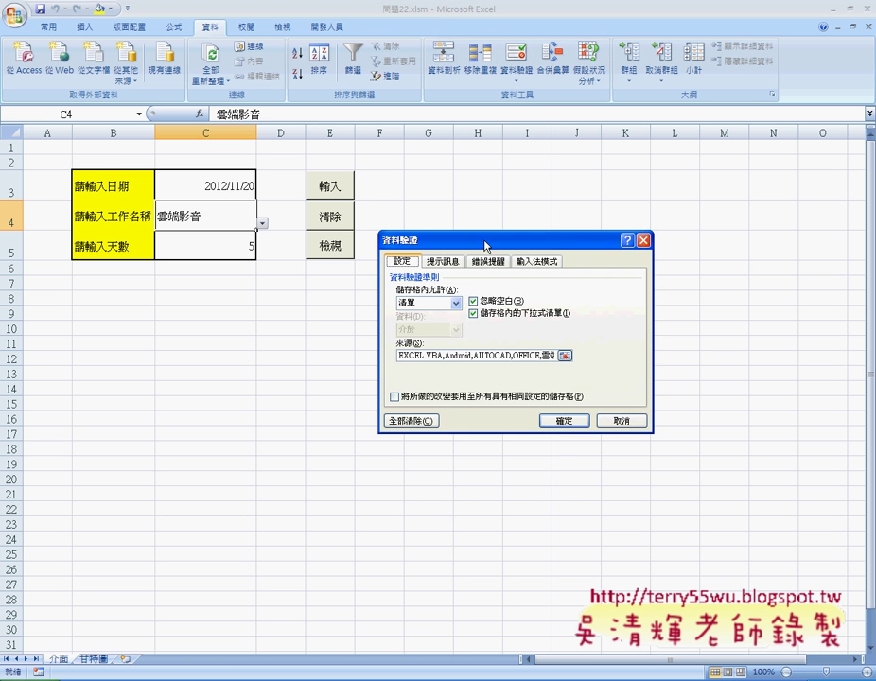
left_click(423, 356)
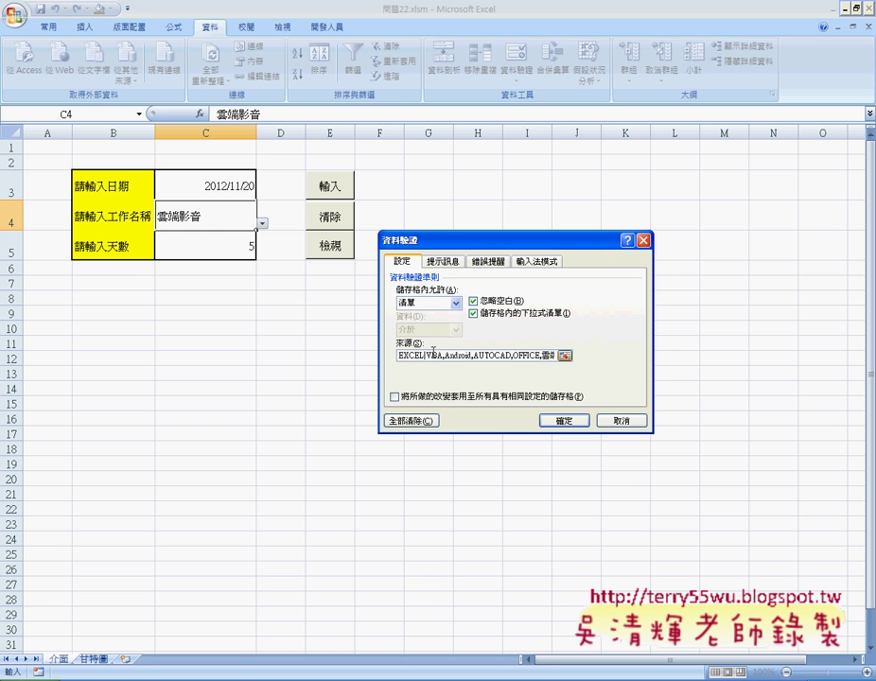
left_click_drag(447, 356, 532, 360)
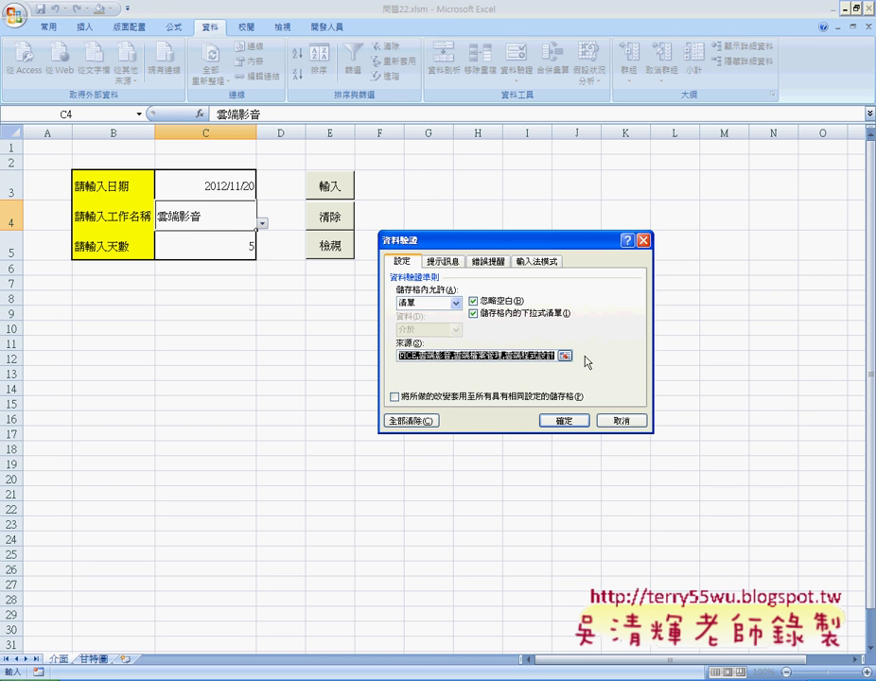
key("End")
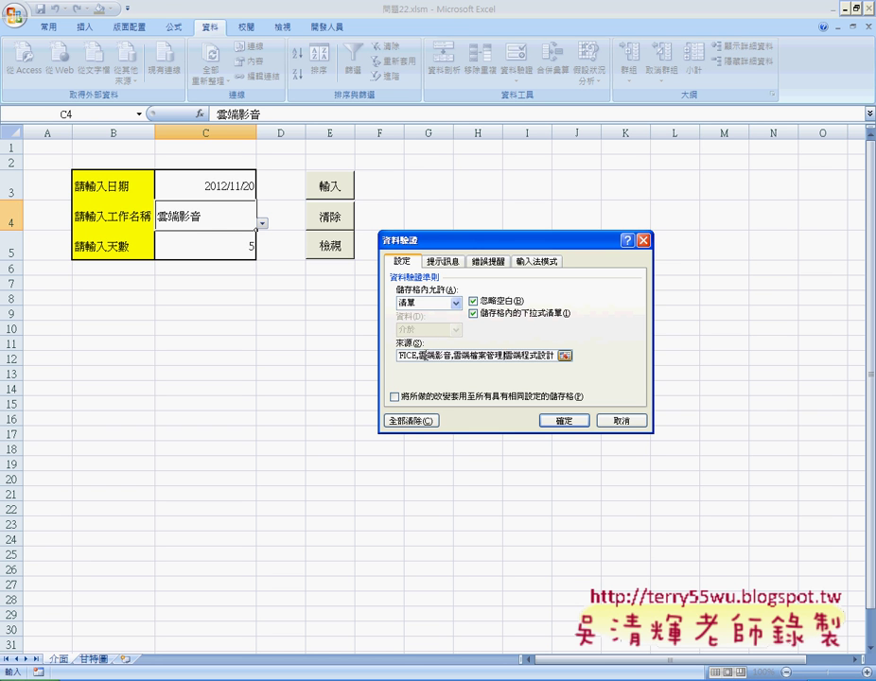
left_click(564, 420)
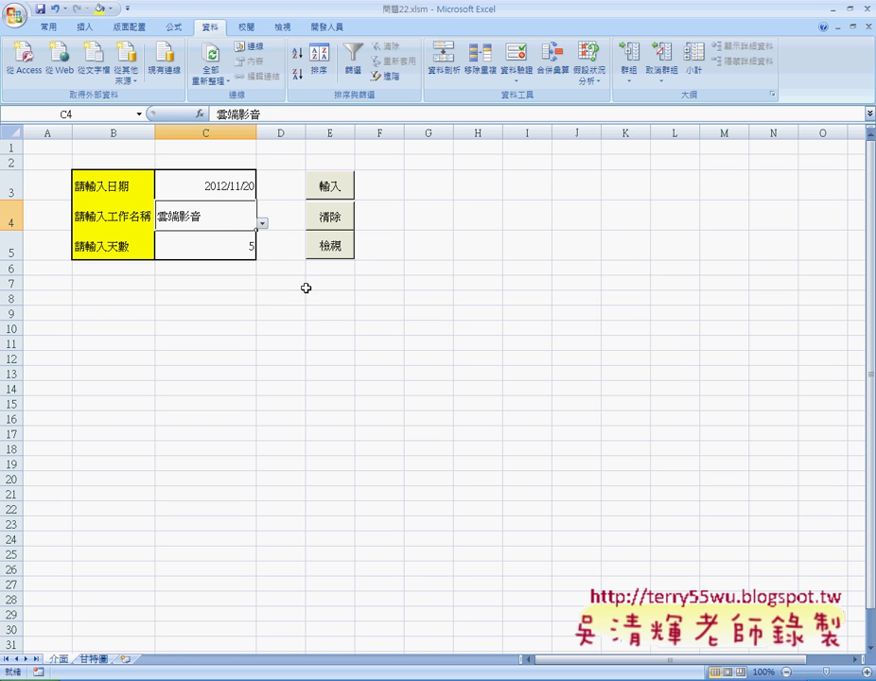
left_click(227, 251)
left_click(262, 253)
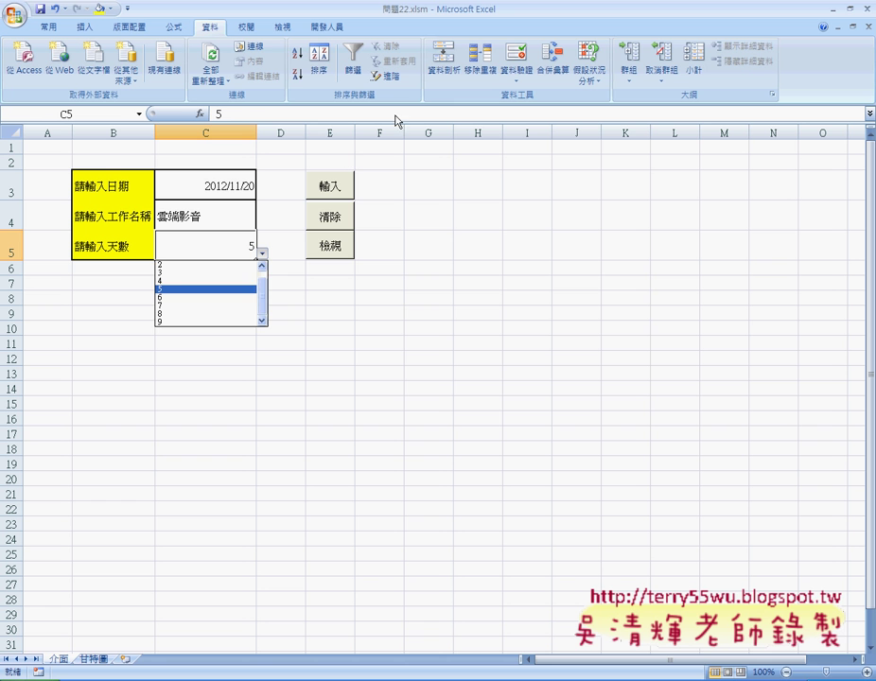
left_click(515, 61)
left_click(516, 61)
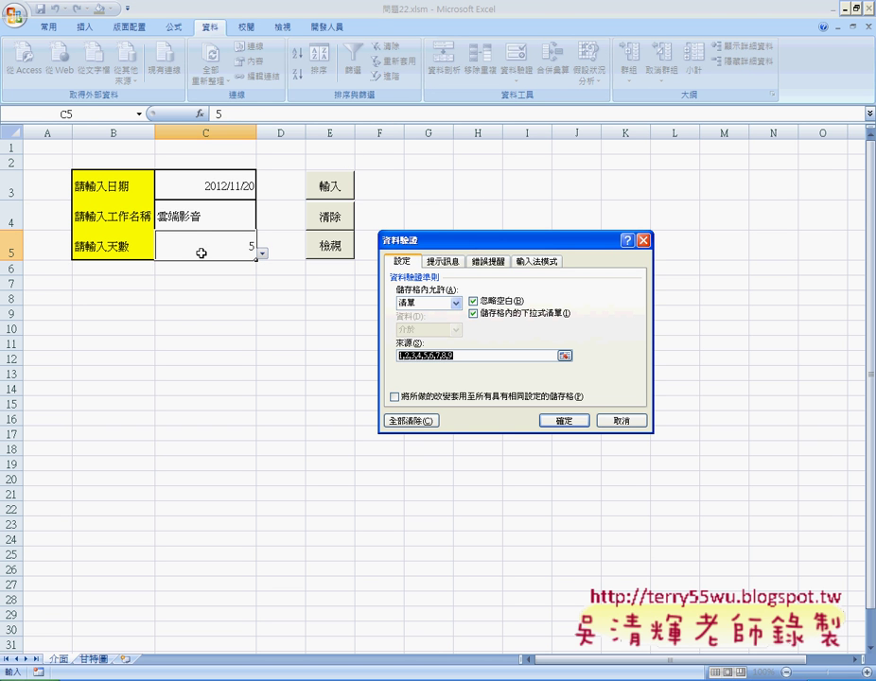
left_click(608, 422)
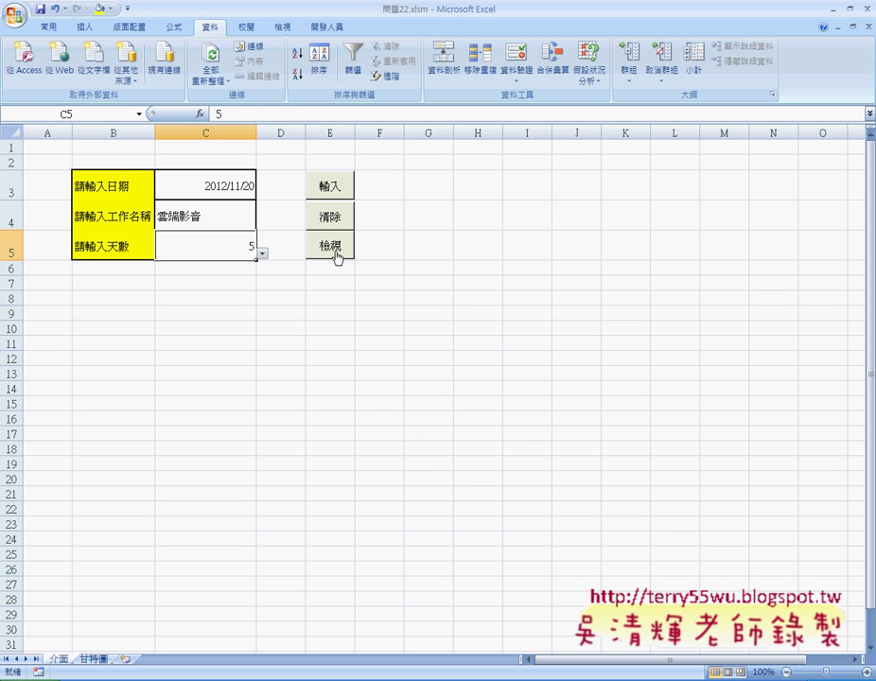
On 甘特圖, select columns A–D and E–BH and verify column E is 1.00 wide
left_click(95, 661)
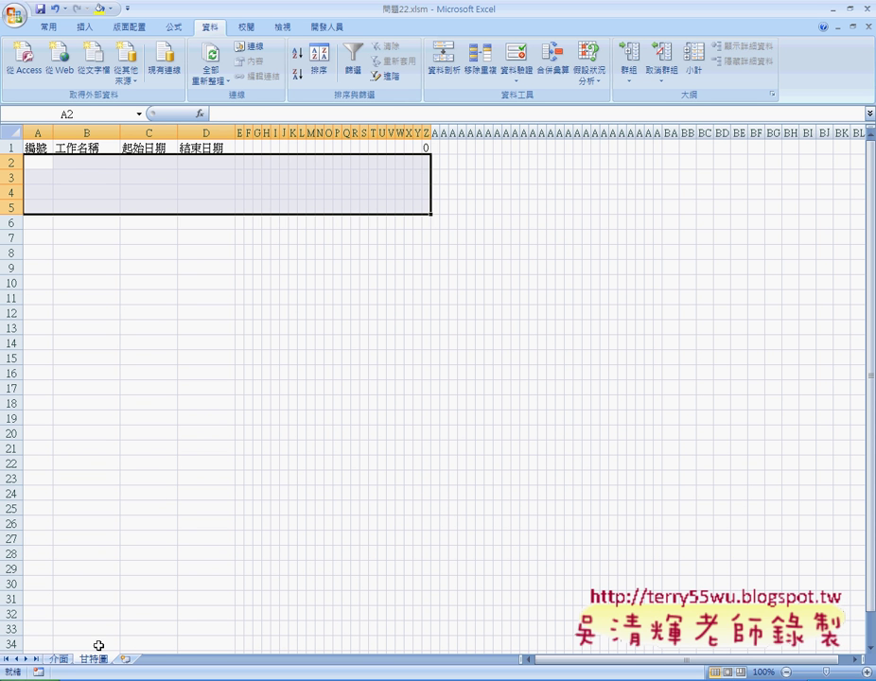
left_click_drag(38, 132, 203, 131)
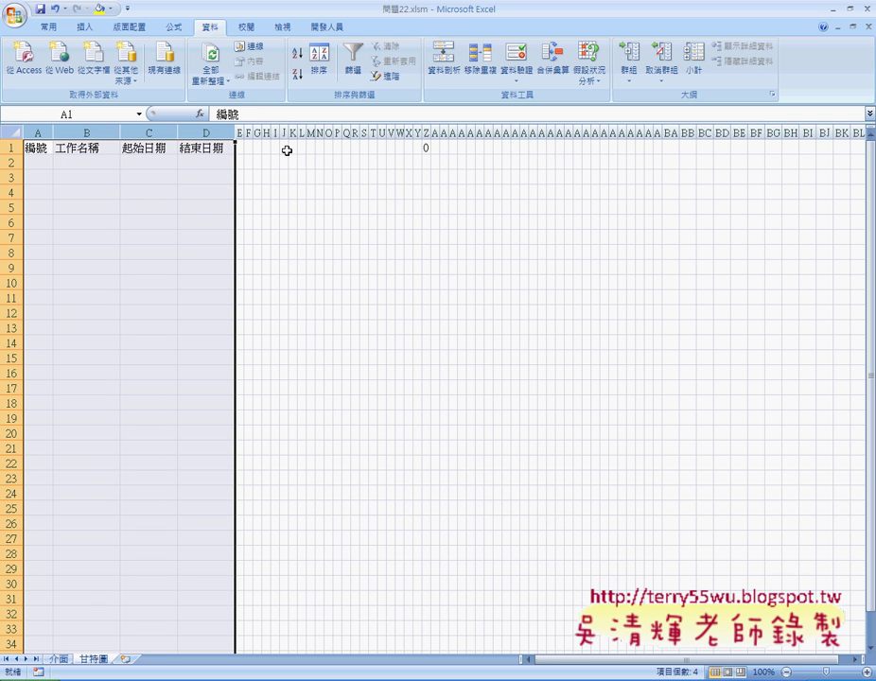
left_click_drag(240, 132, 774, 131)
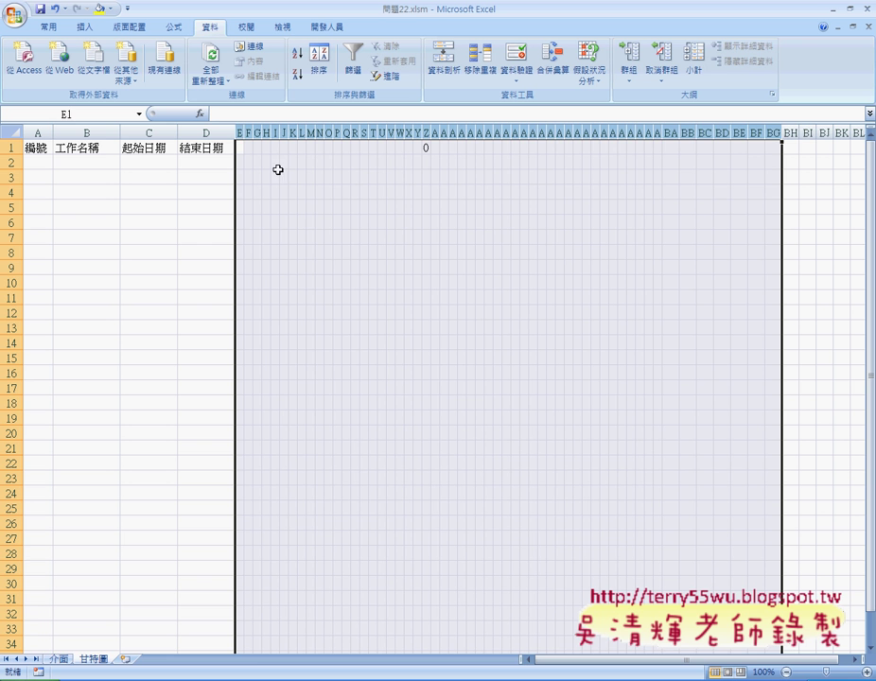
left_click(240, 147)
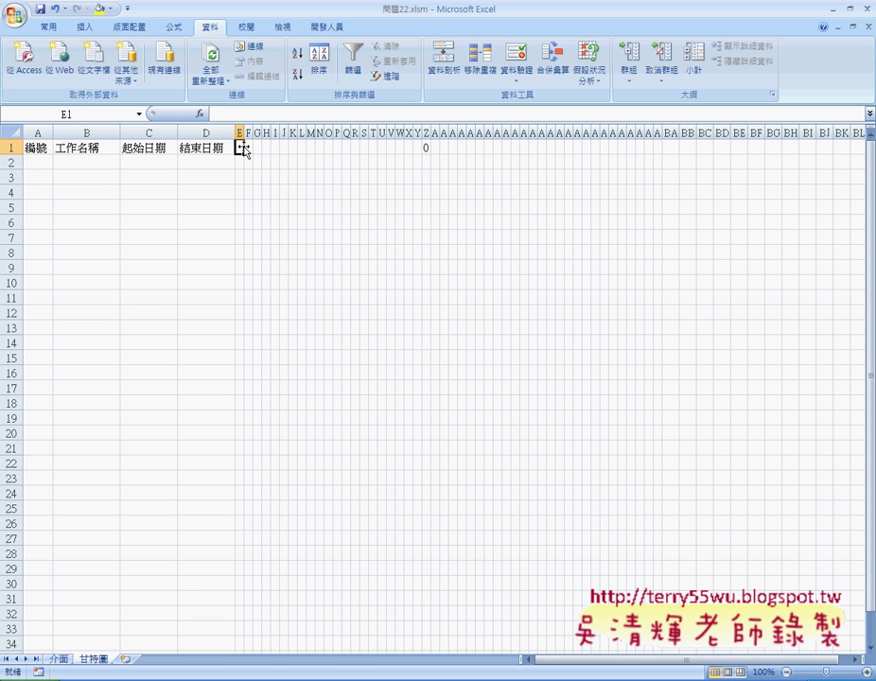
left_click(250, 148)
left_click(256, 149)
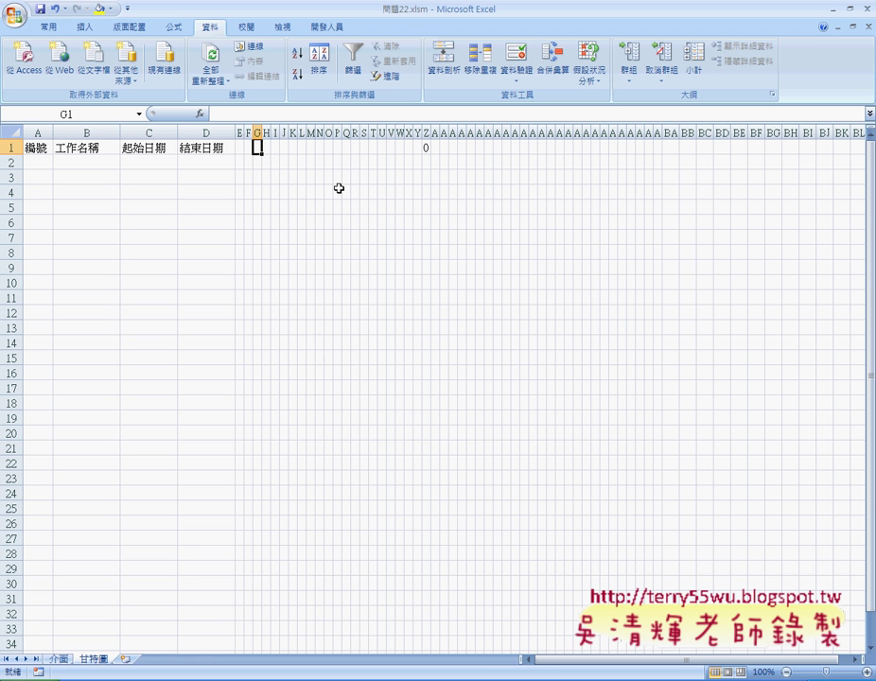
left_click(240, 124)
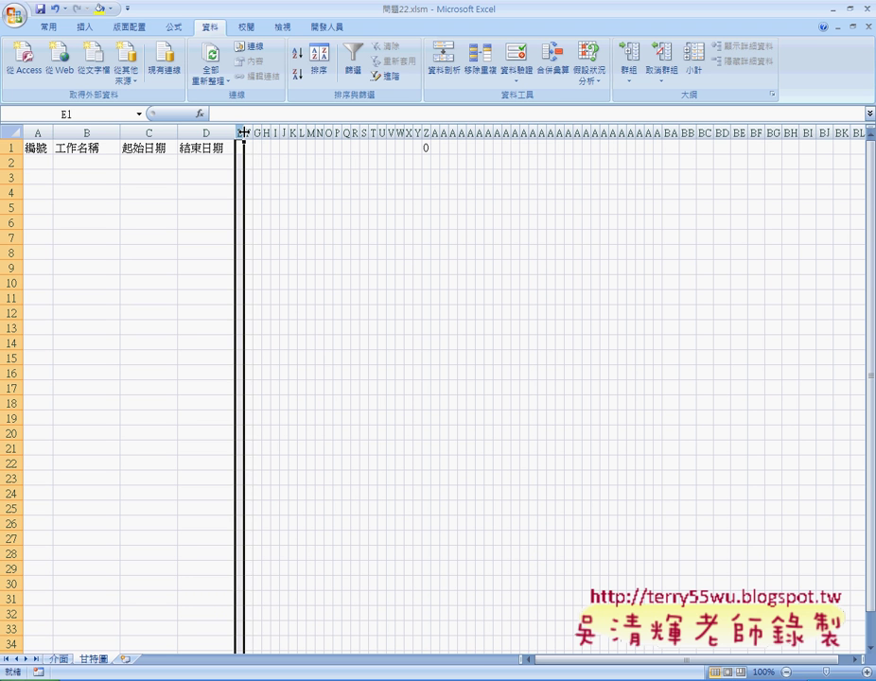
left_click_drag(244, 133, 244, 133)
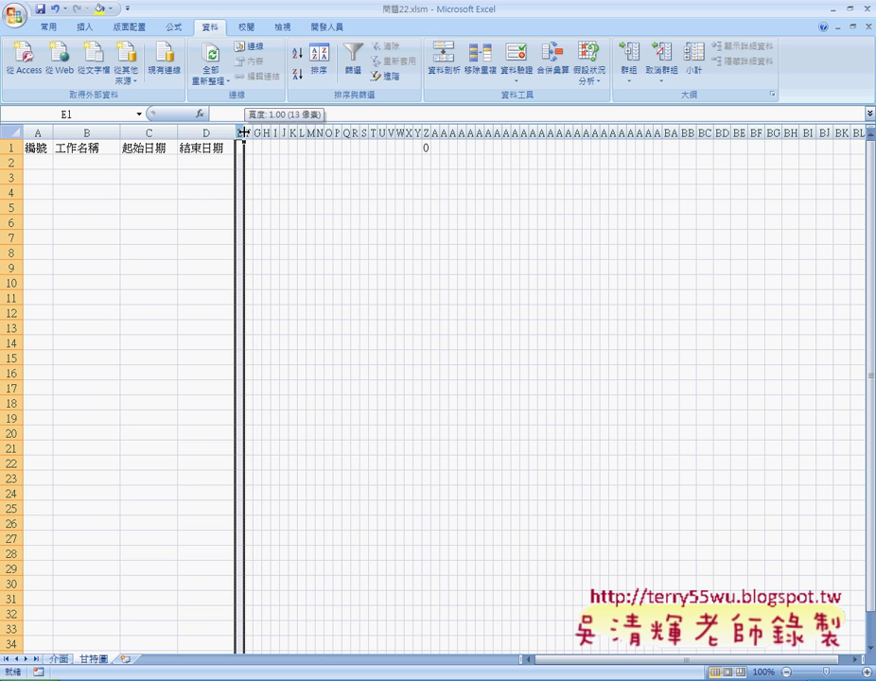
left_click_drag(241, 133, 727, 137)
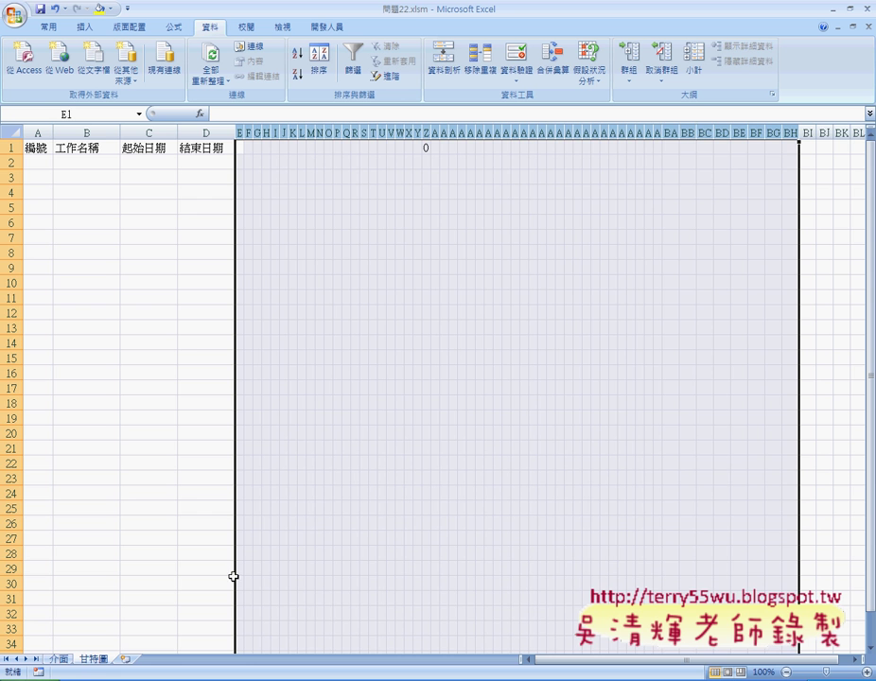
End on the 介面 form still holding 2012/11/20, 雲端影音 and 5 days
left_click(61, 658)
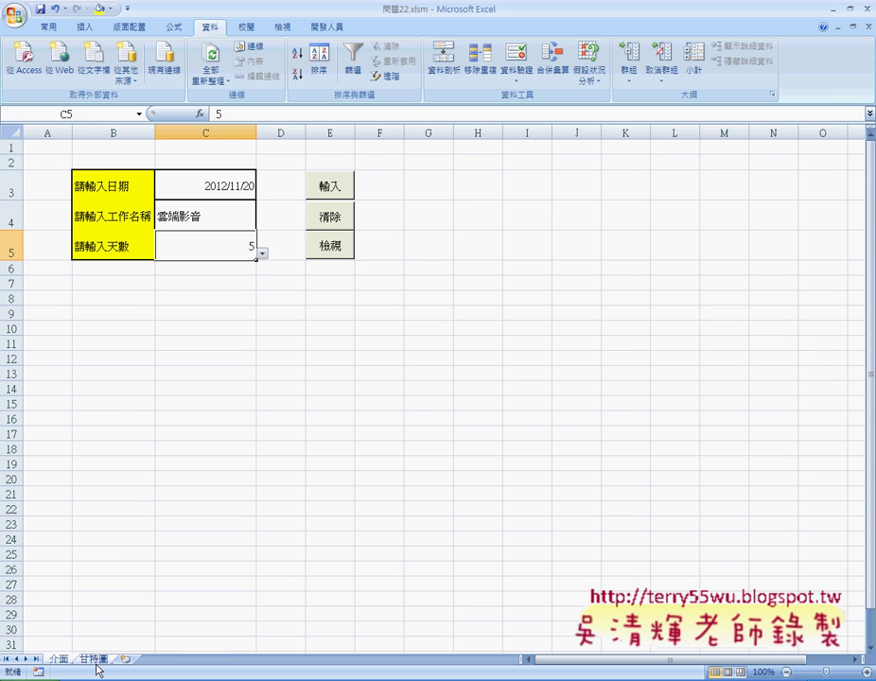
left_click(95, 662)
left_click(64, 660)
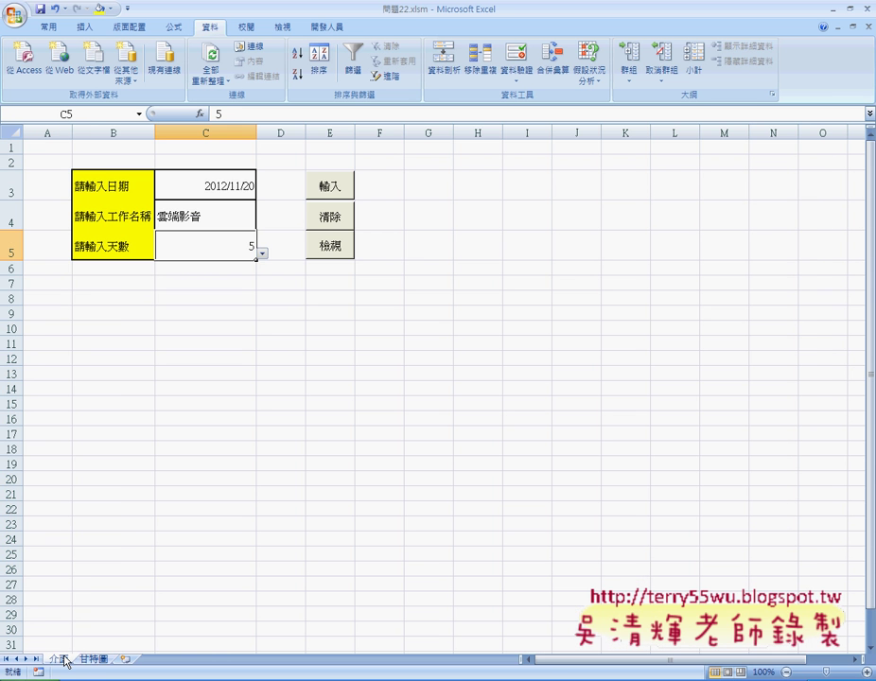